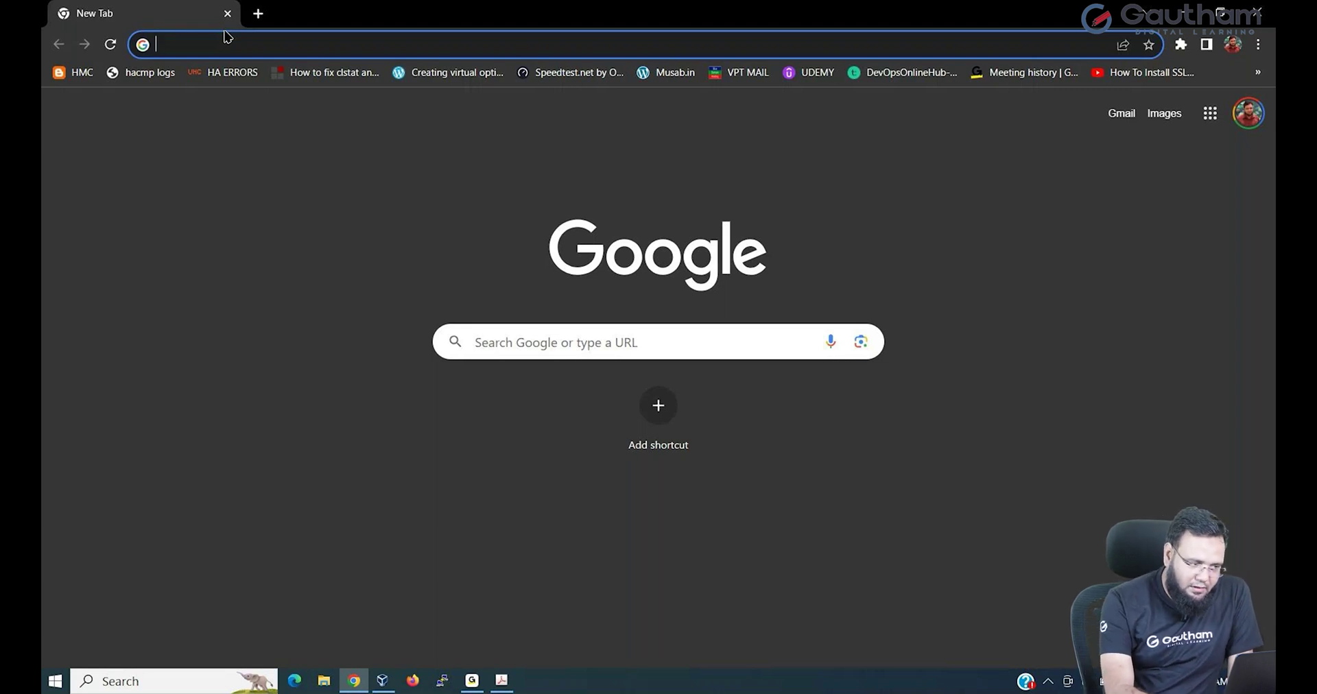
- Go to developers.redhat.com and sign in to the Red Hat account using the saved password
type("DEV")
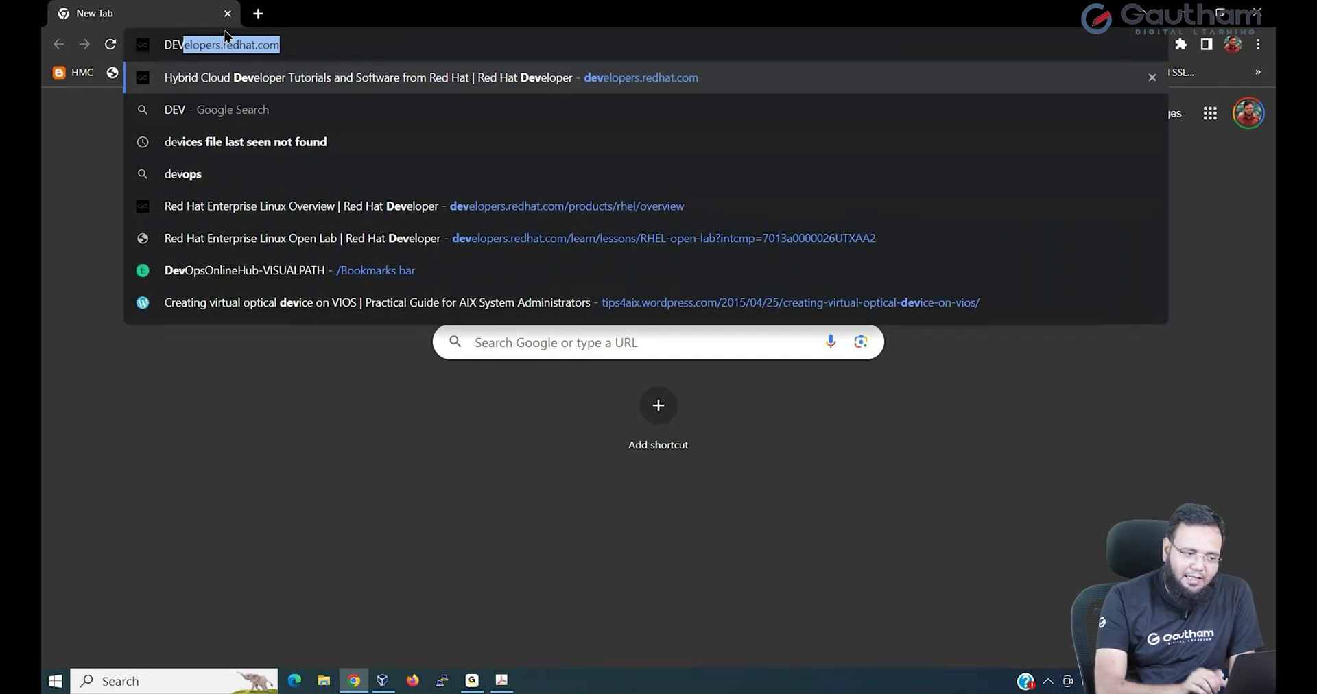
key("Return")
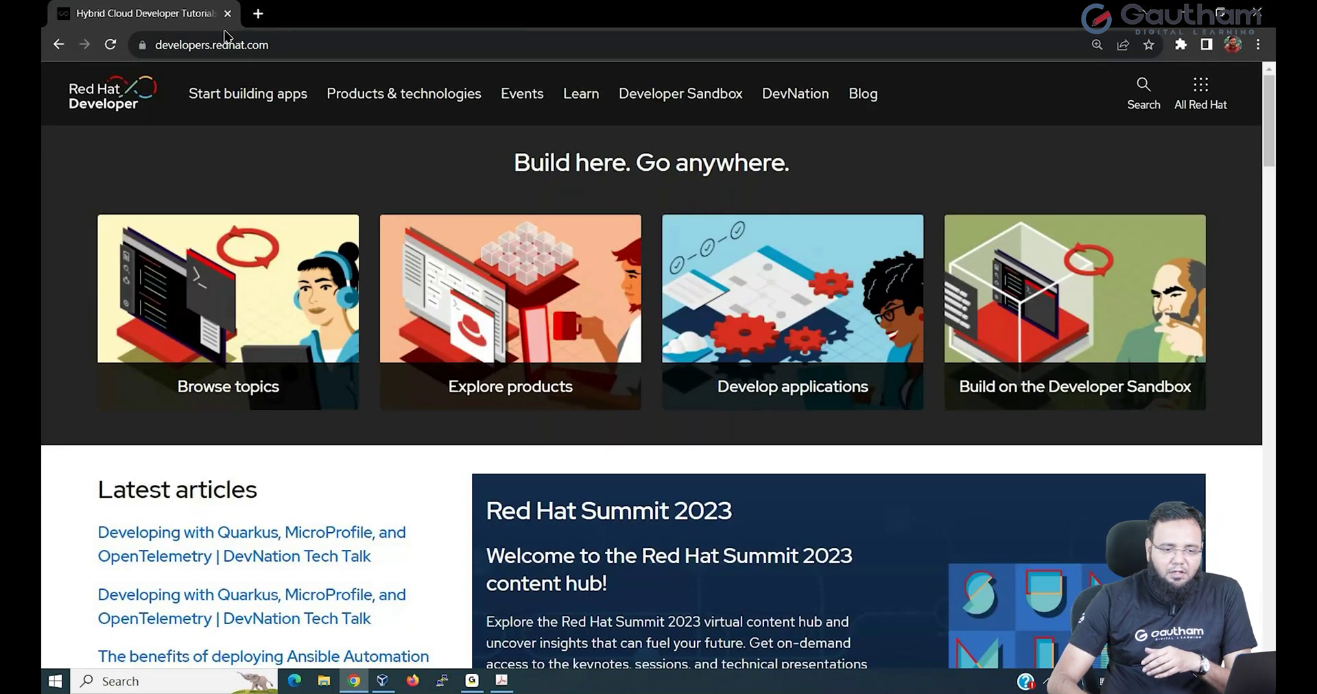
left_click(1212, 107)
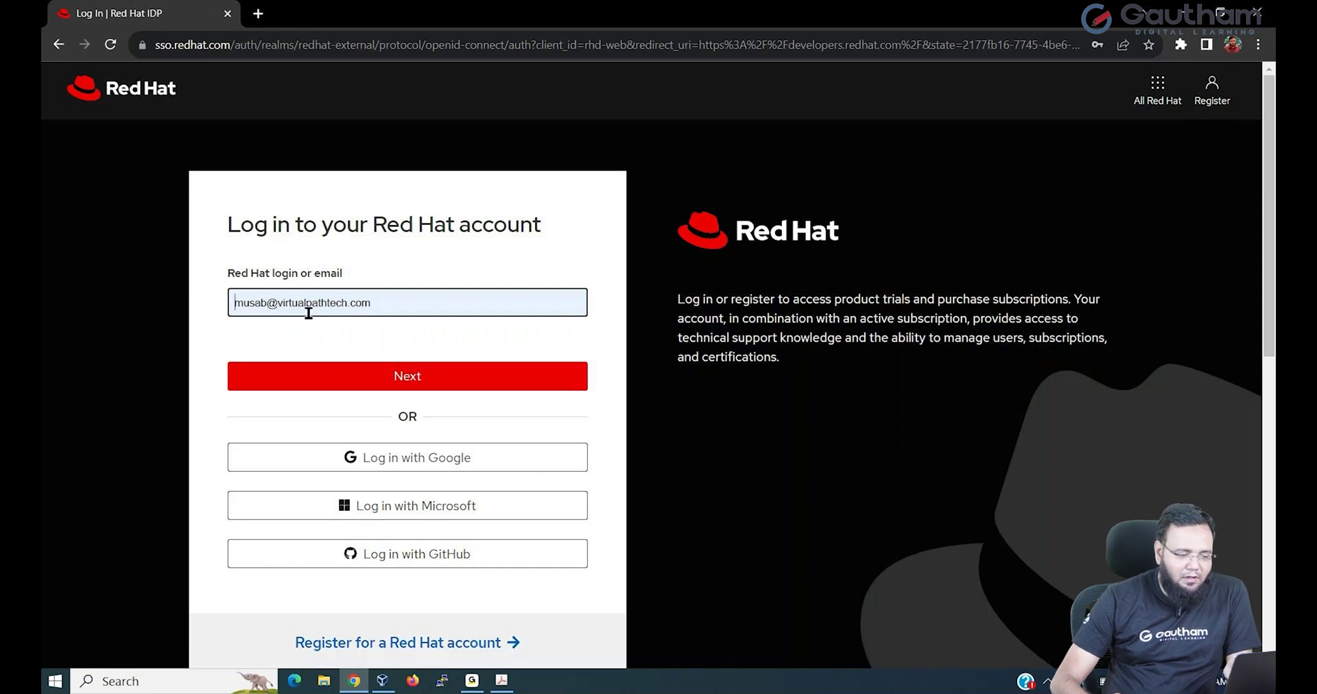
left_click(416, 376)
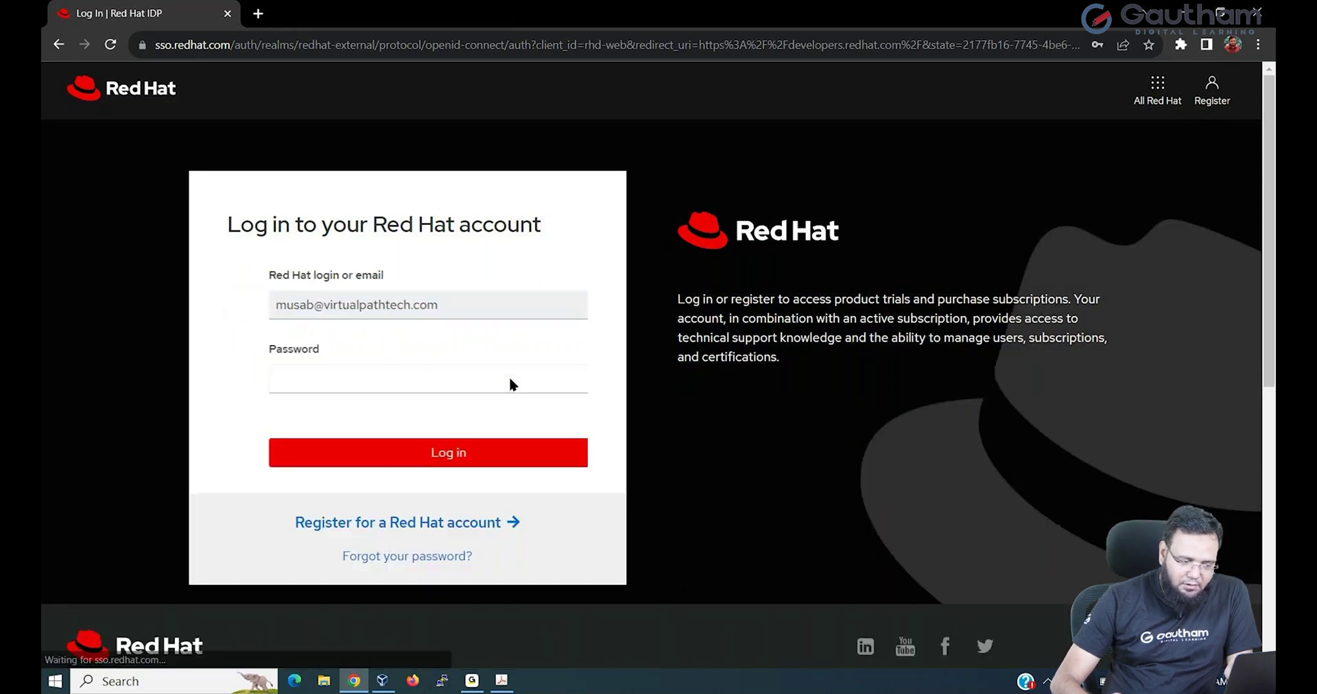
left_click(382, 374)
left_click(407, 440)
left_click(460, 451)
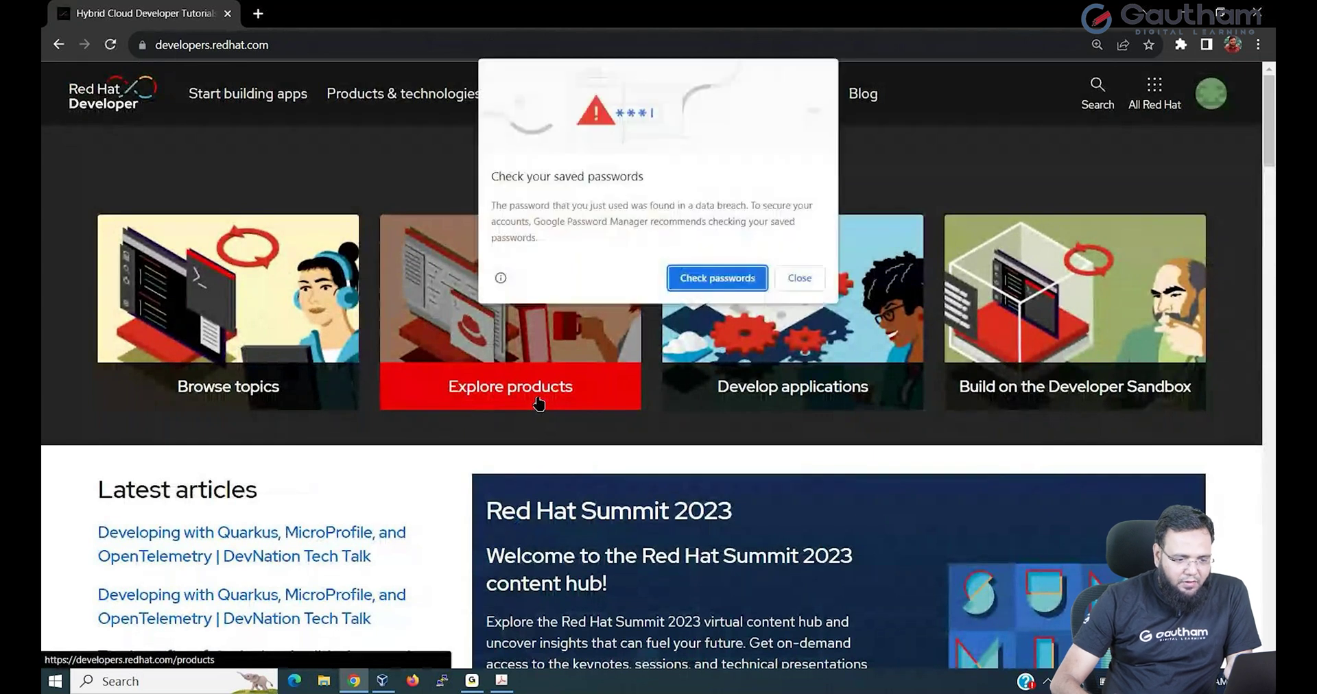
left_click(800, 274)
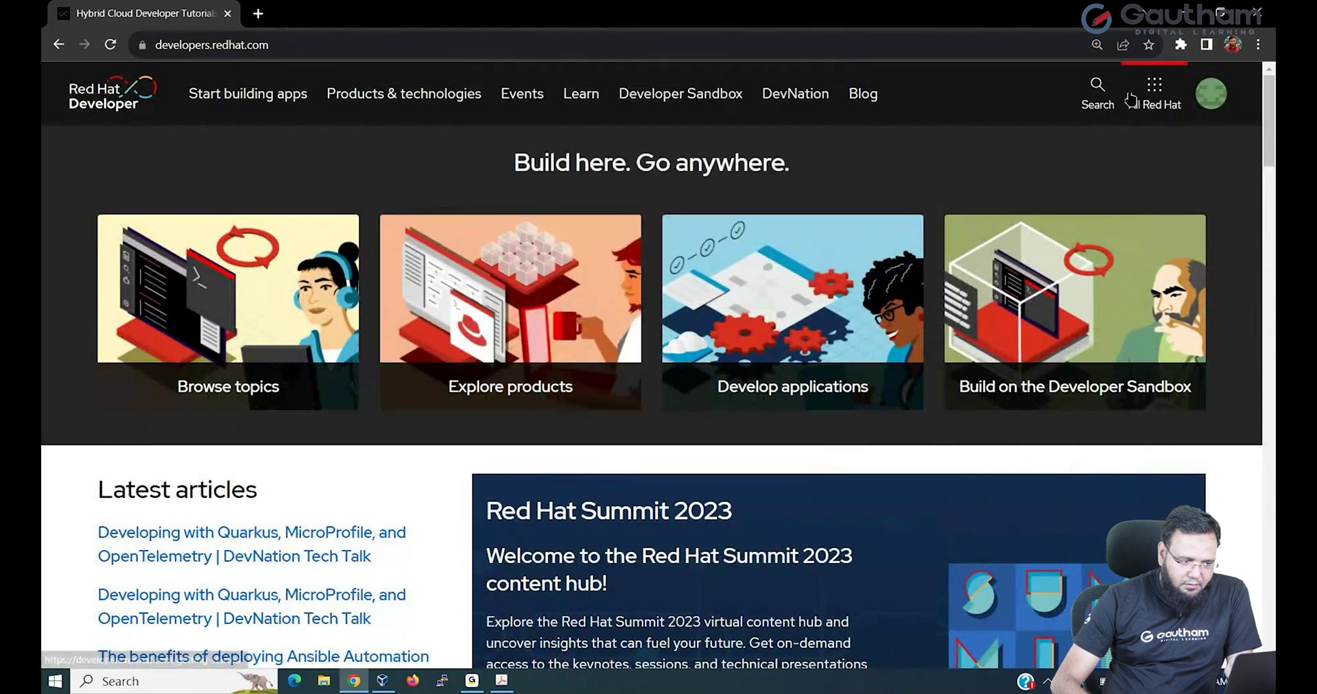
- Open the Red Hat Enterprise Linux download page from Products & technologies
left_click(369, 100)
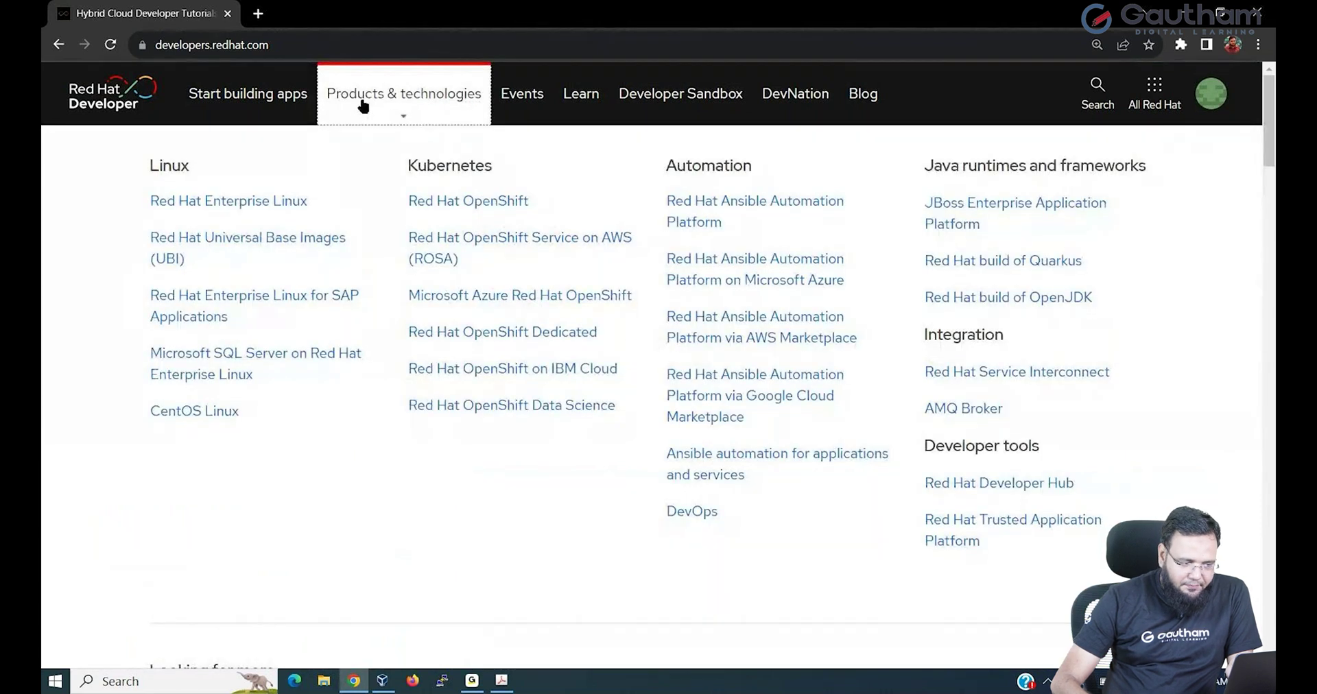
left_click(260, 205)
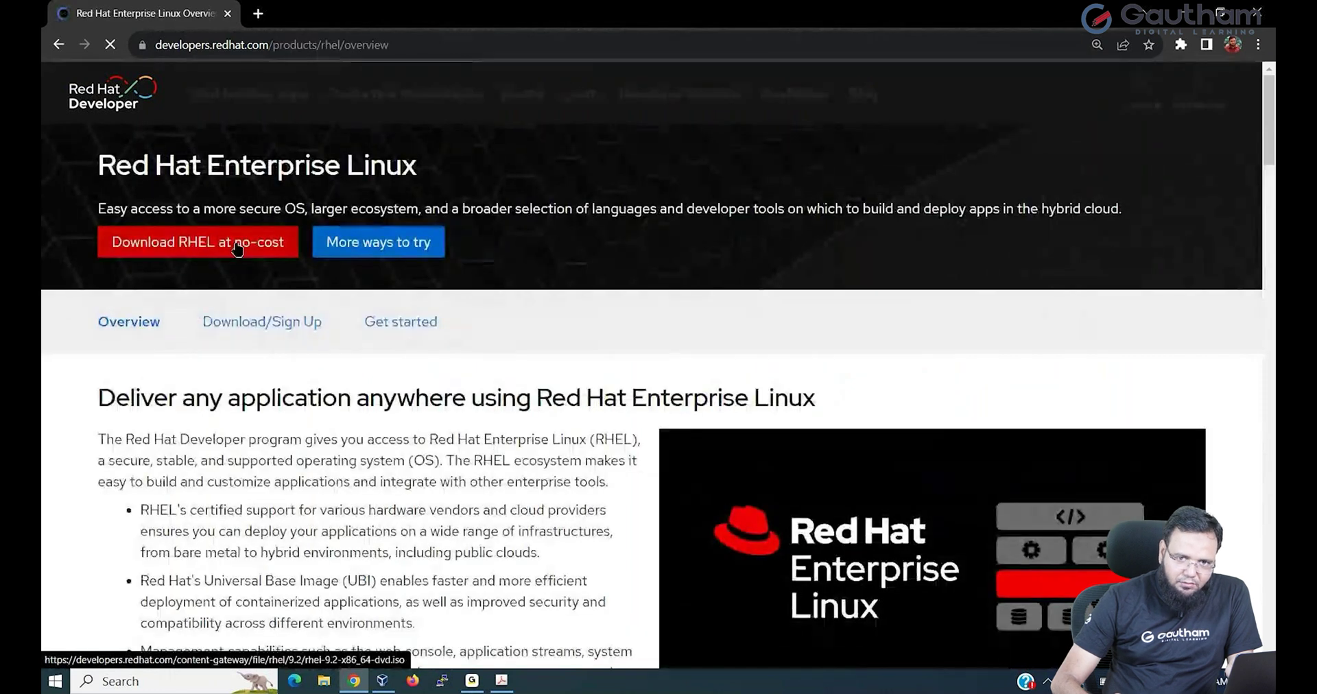
scroll(239, 247, "down", 2)
left_click(243, 244)
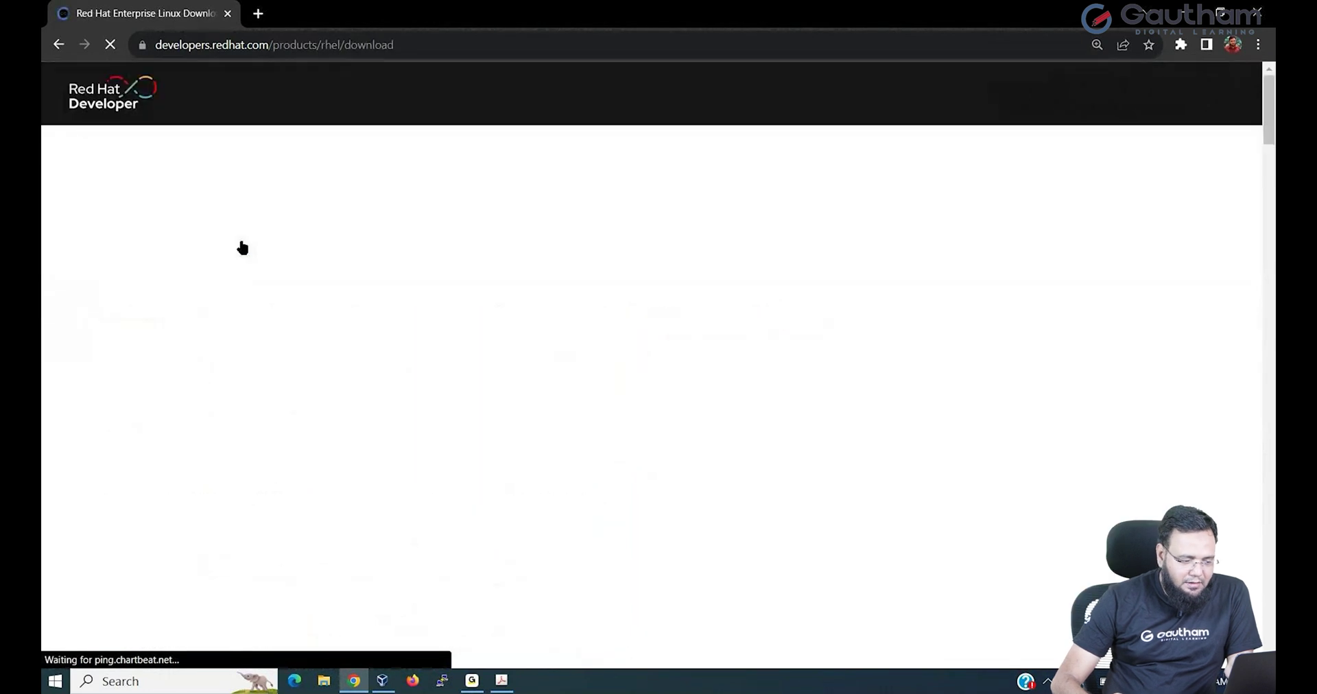
- Find the RHEL 9.2 release listings, then swap the Red Hat tab for a blank new tab
scroll(274, 286, "down", 15)
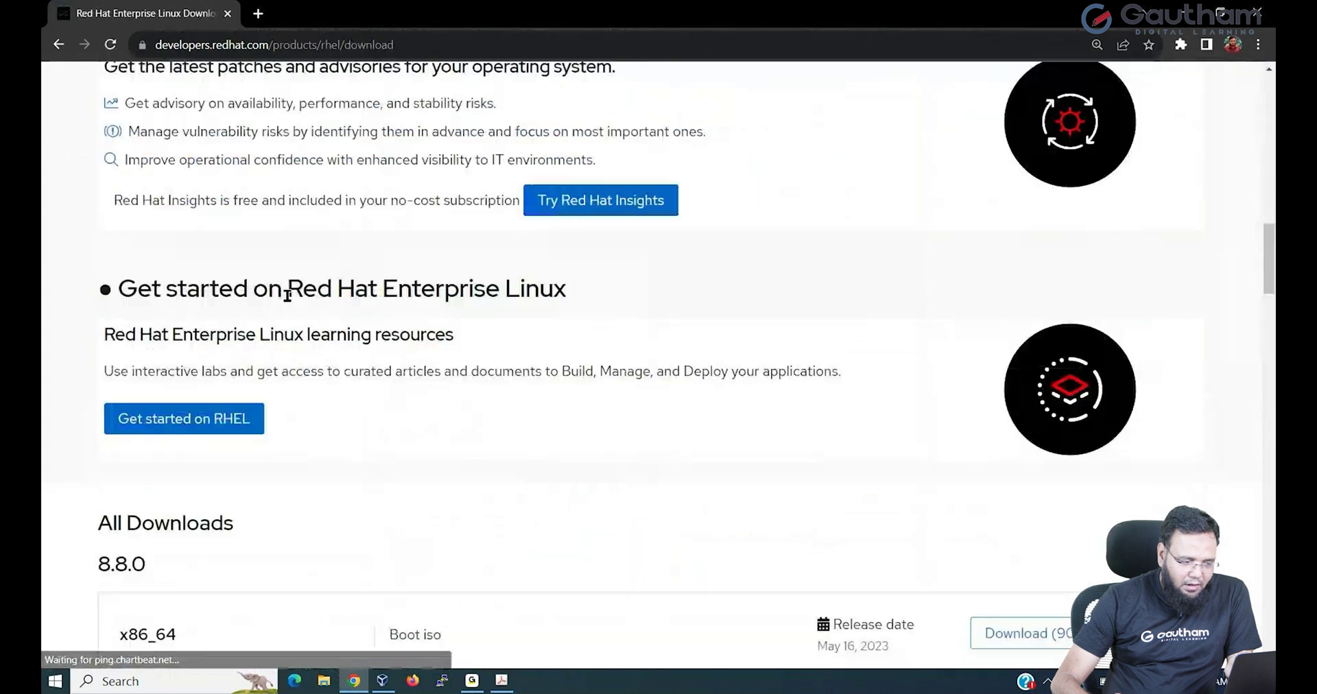
scroll(286, 295, "down", 10)
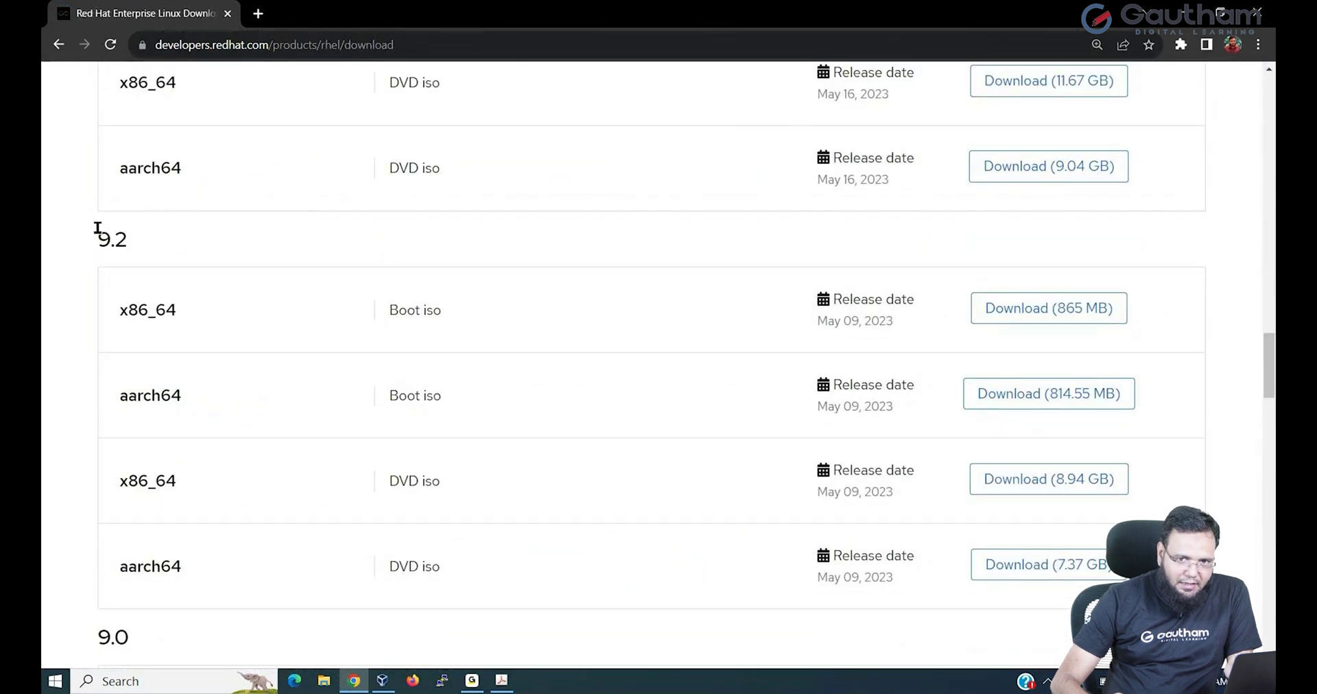
left_click_drag(97, 240, 138, 241)
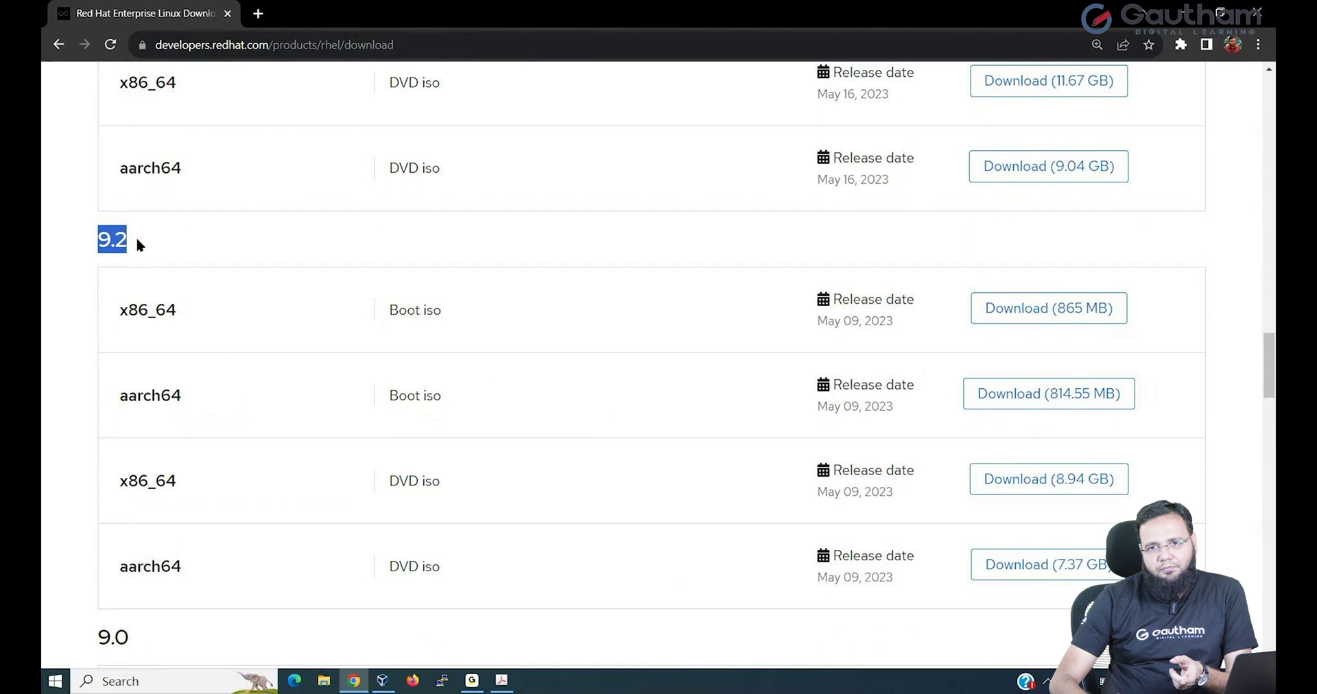
left_click(258, 14)
left_click(227, 13)
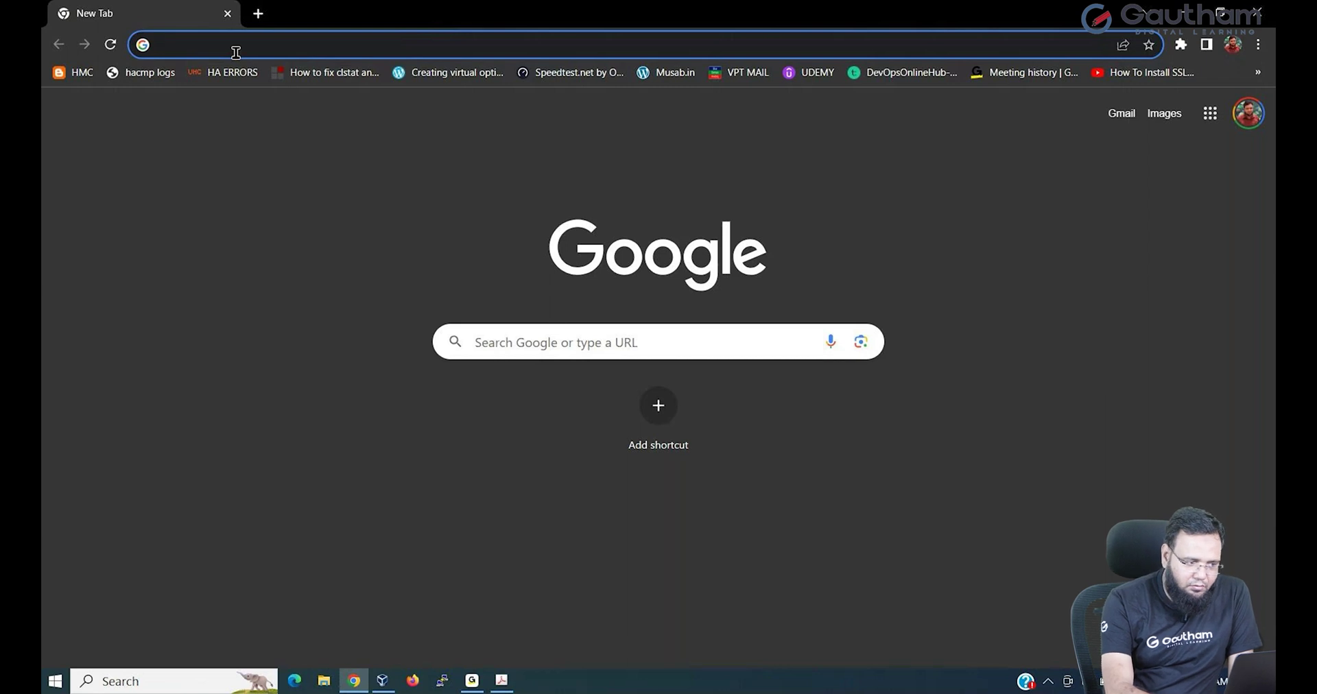
- Open rockylinux.org's Download page showing the Rocky 9 ISO table, plus a blank new tab
type("ROCK")
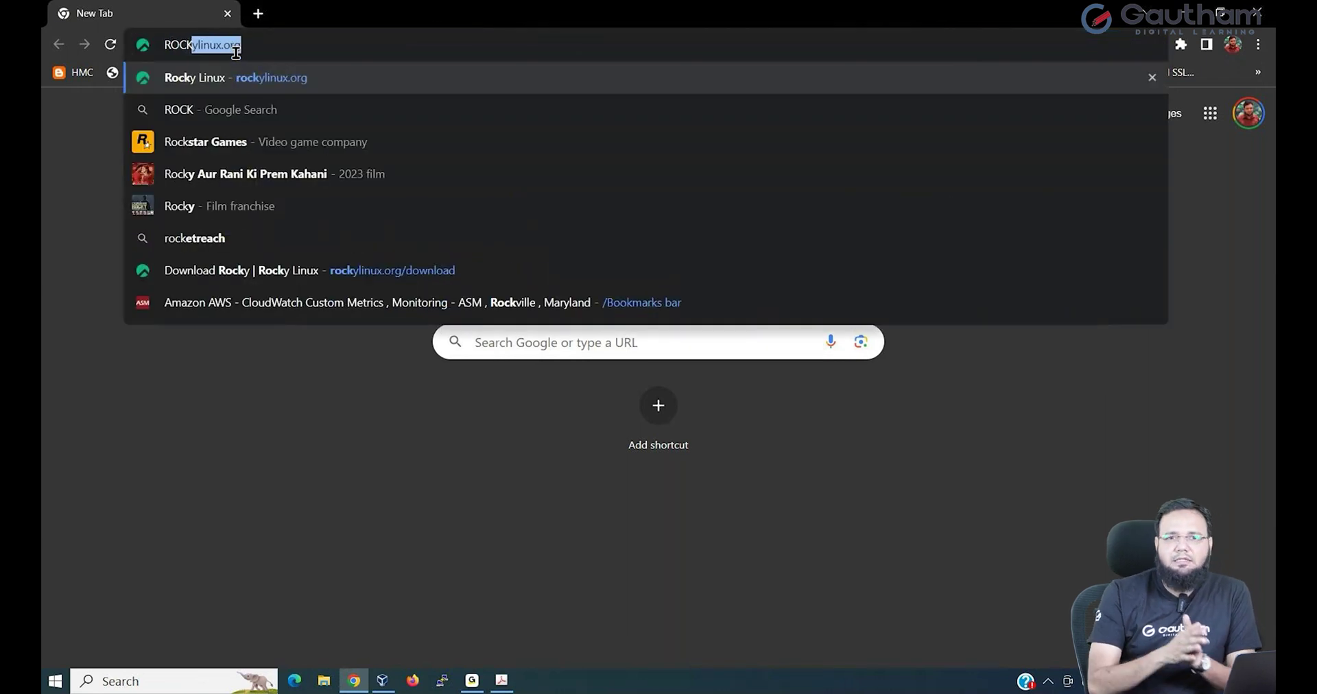
key("Return")
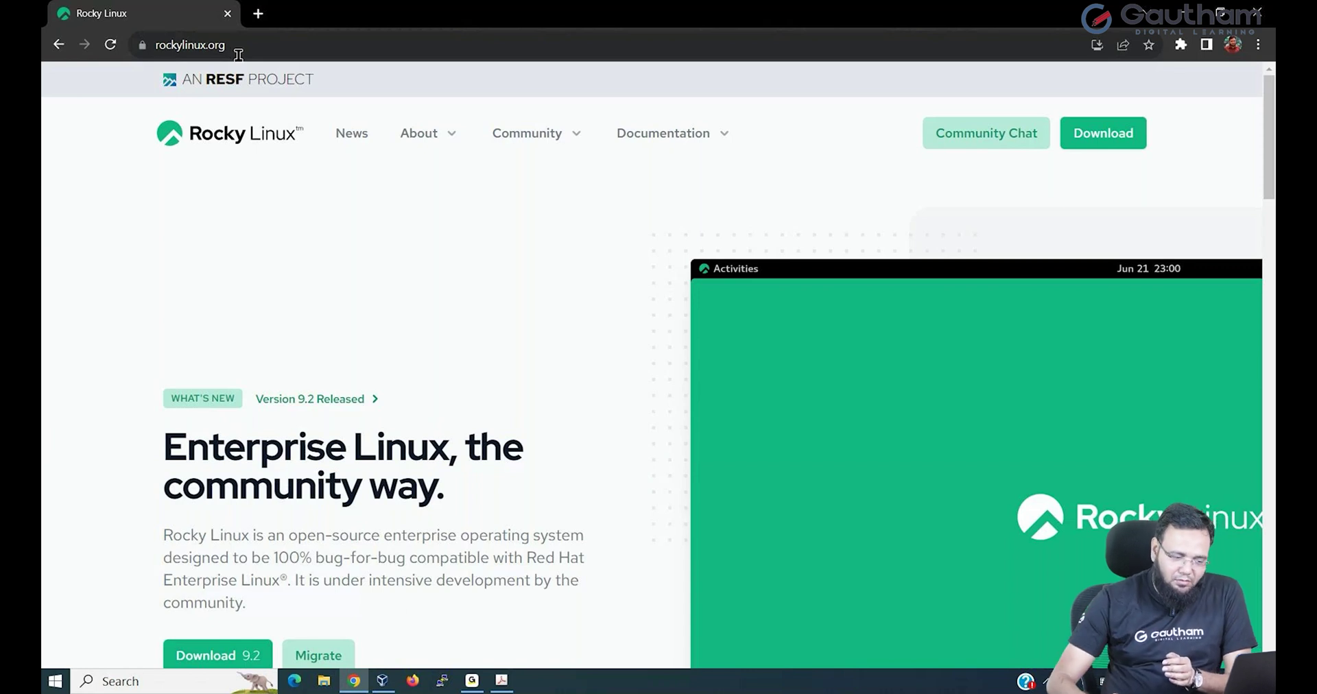
left_click(1104, 135)
scroll(396, 444, "down", 2)
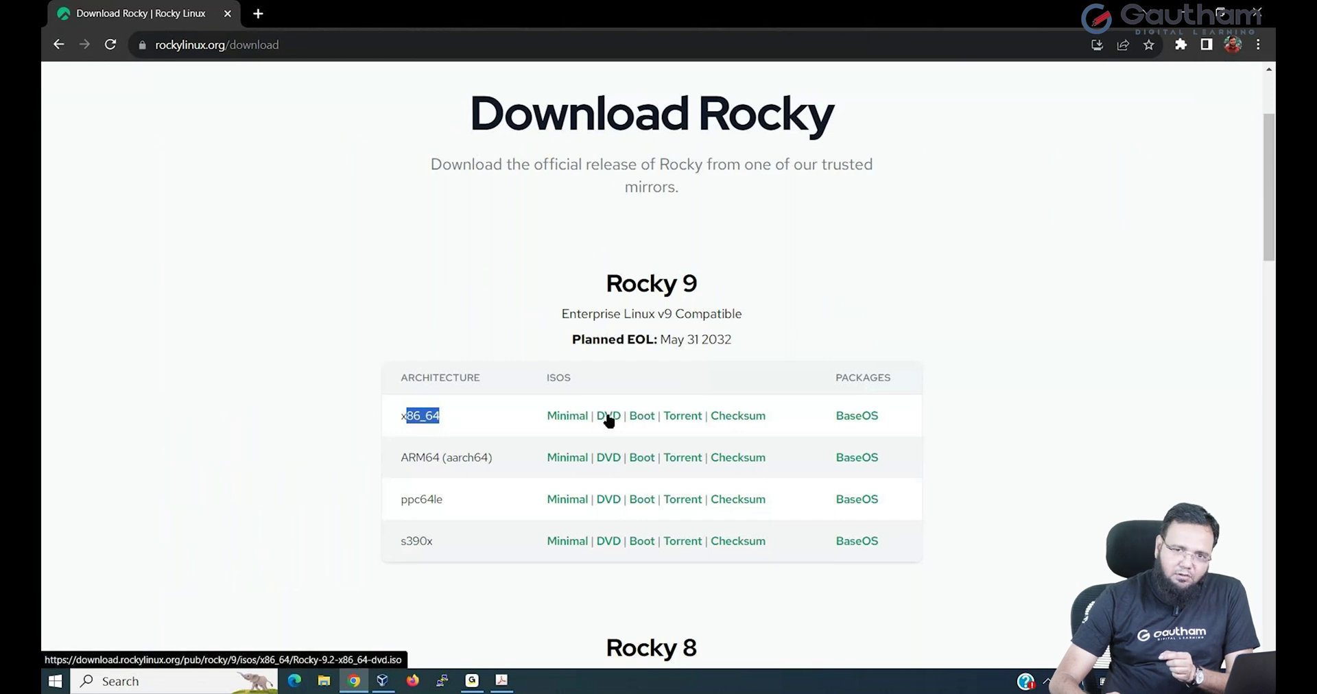
left_click(258, 14)
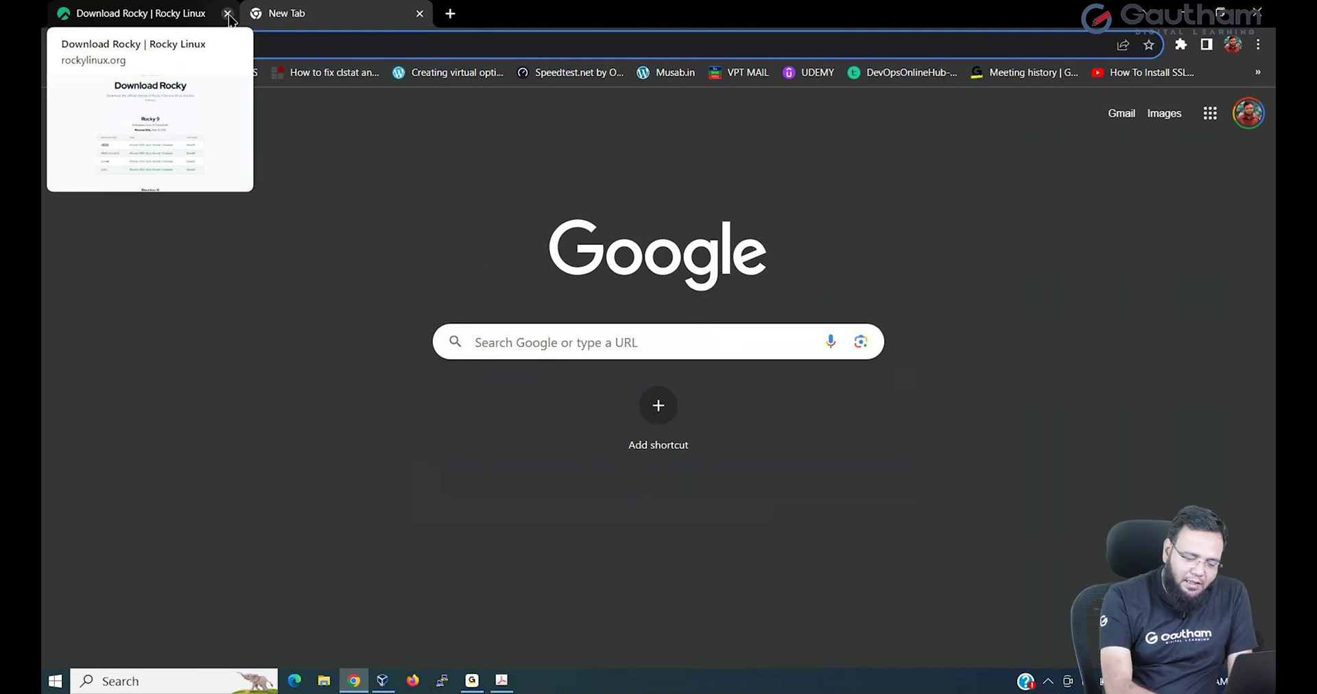
- Search 'oracle virtualbox download' and open the virtualbox.org Downloads page
type("ORAC")
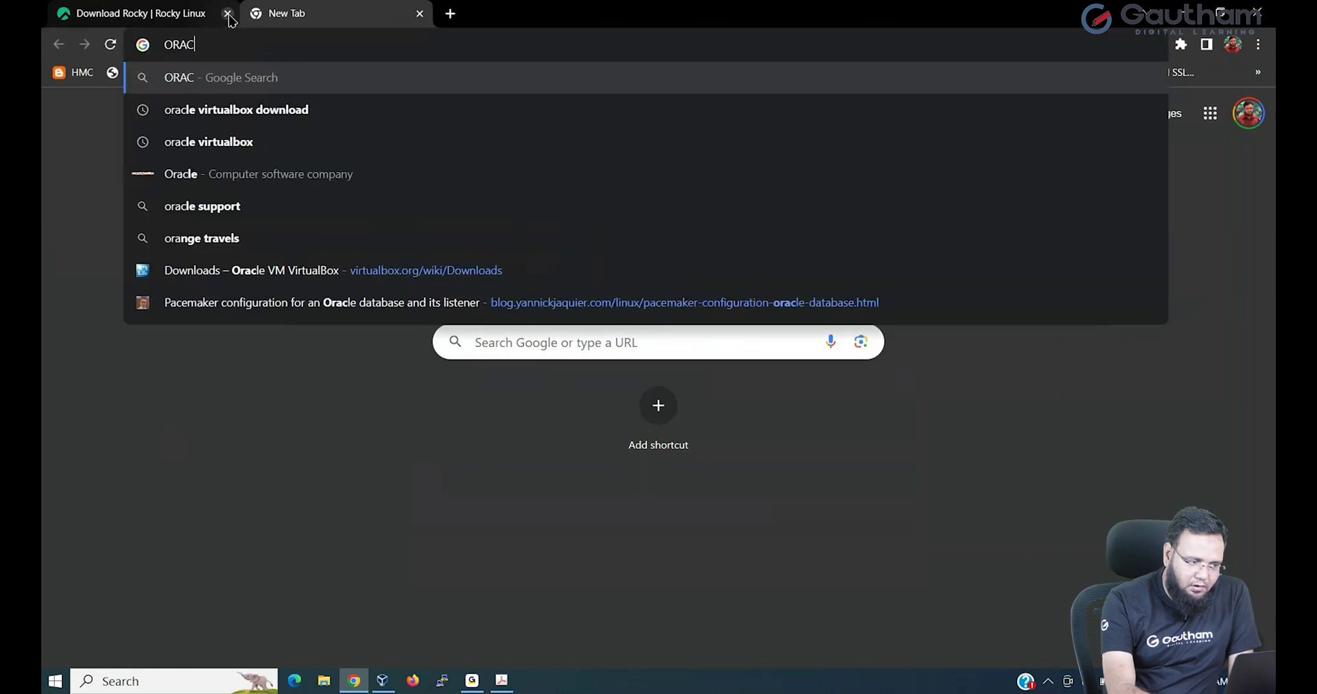
type("LE VIR")
key("Down")
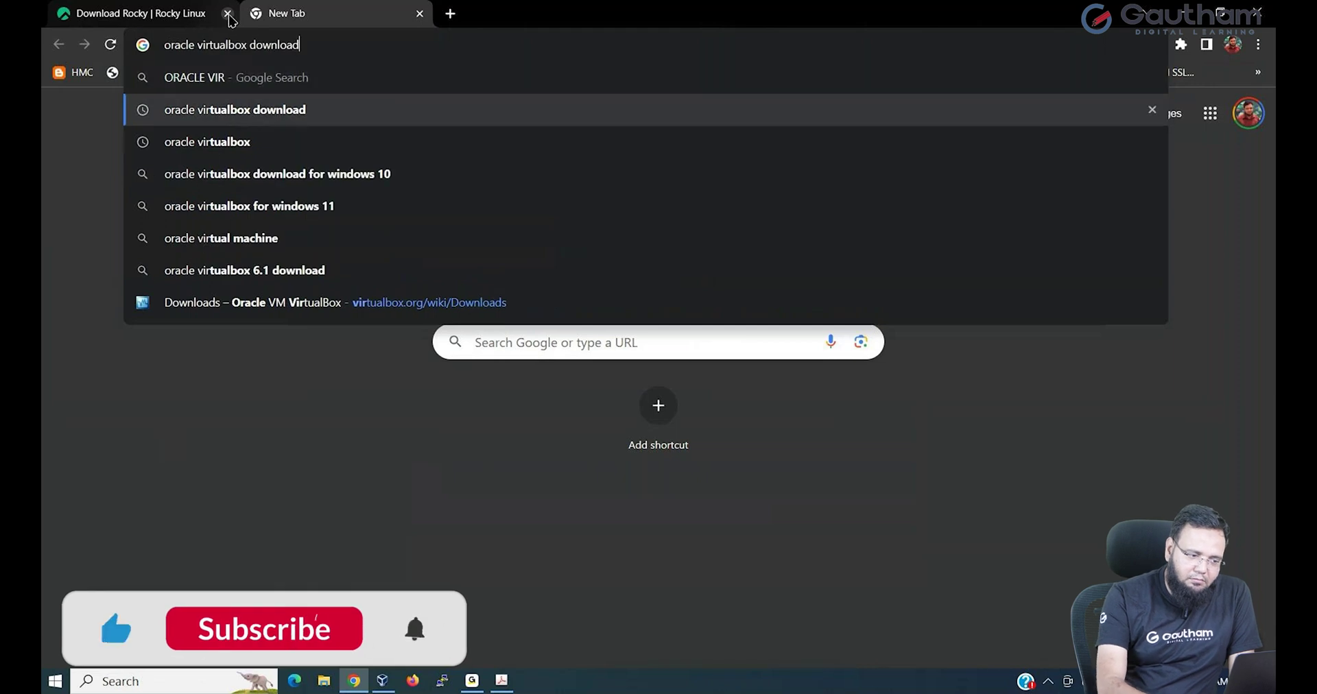
key("Return")
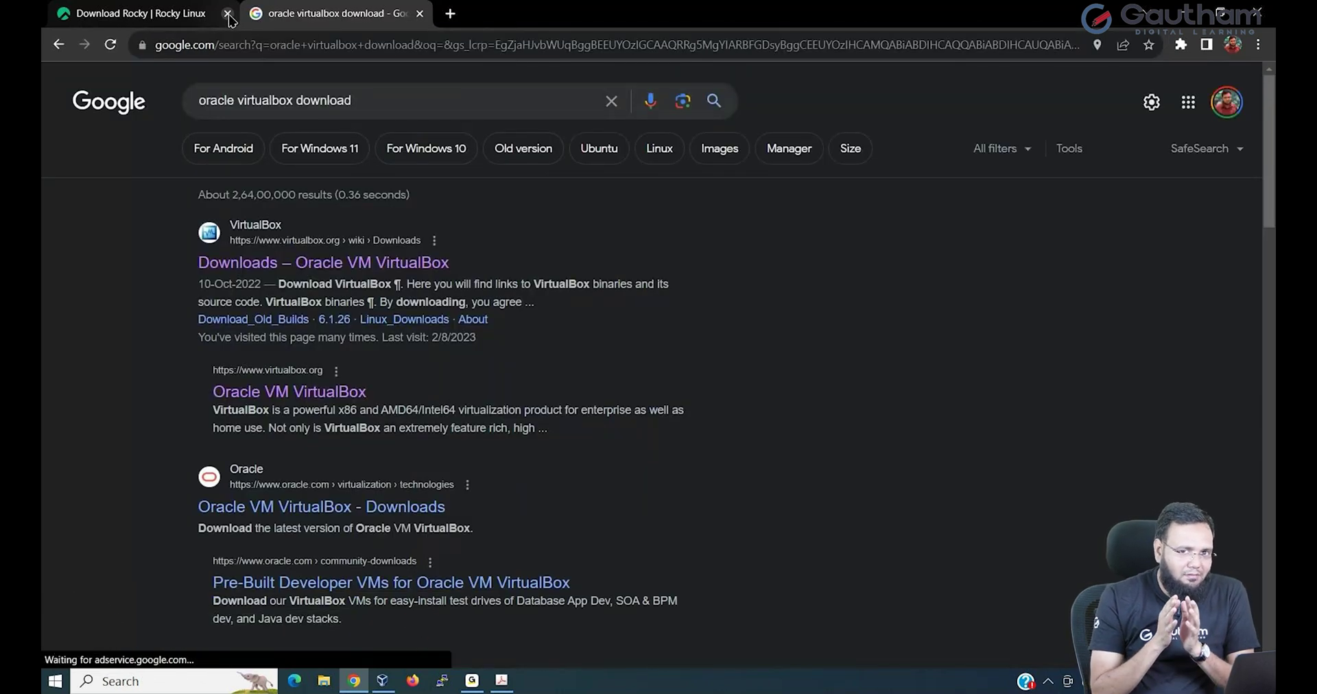
left_click(242, 263)
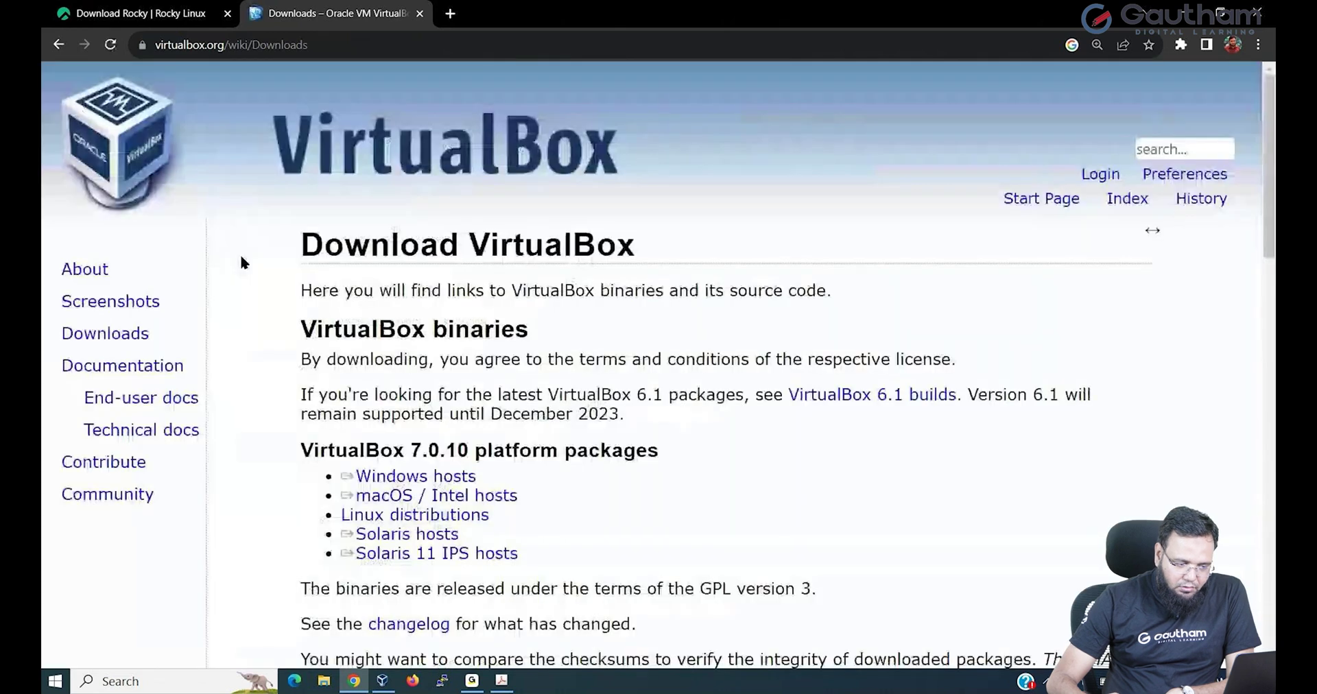
- Download the VirtualBox 7.0.10 Windows hosts installer, then close all tabs and Chrome
scroll(248, 269, "down", 2)
left_click(415, 316)
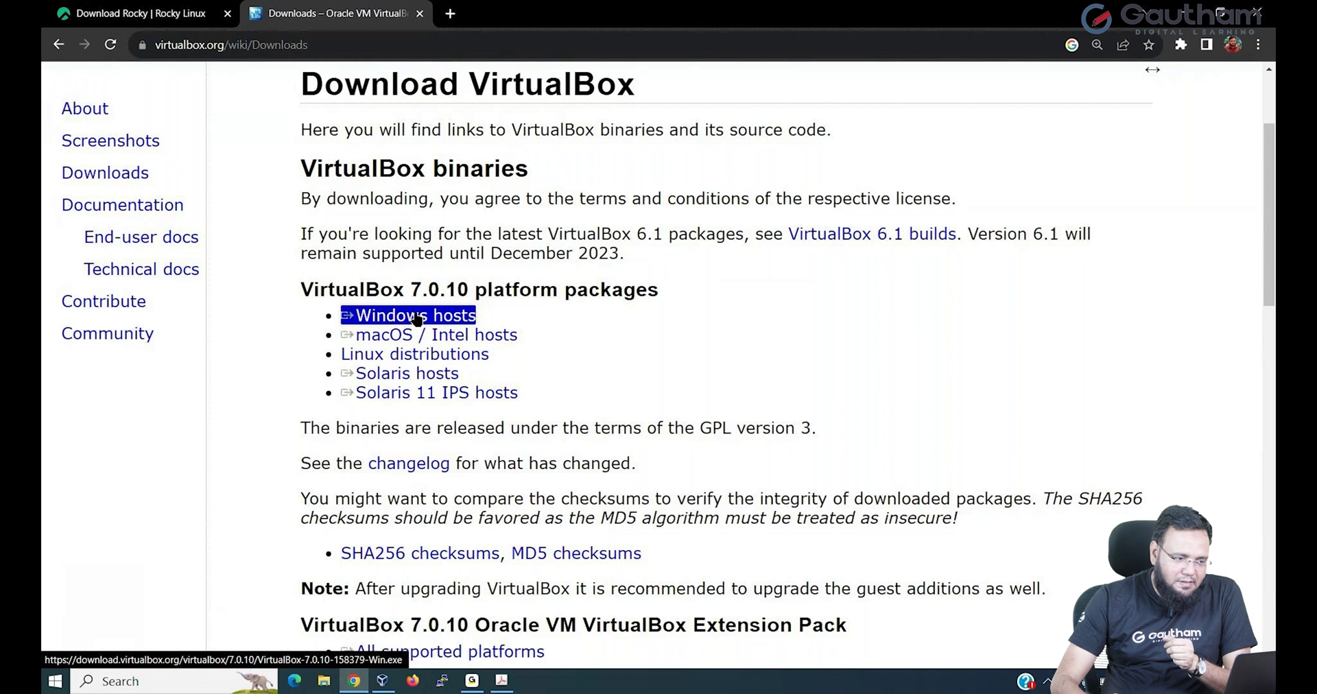
left_click(416, 319)
left_click(420, 13)
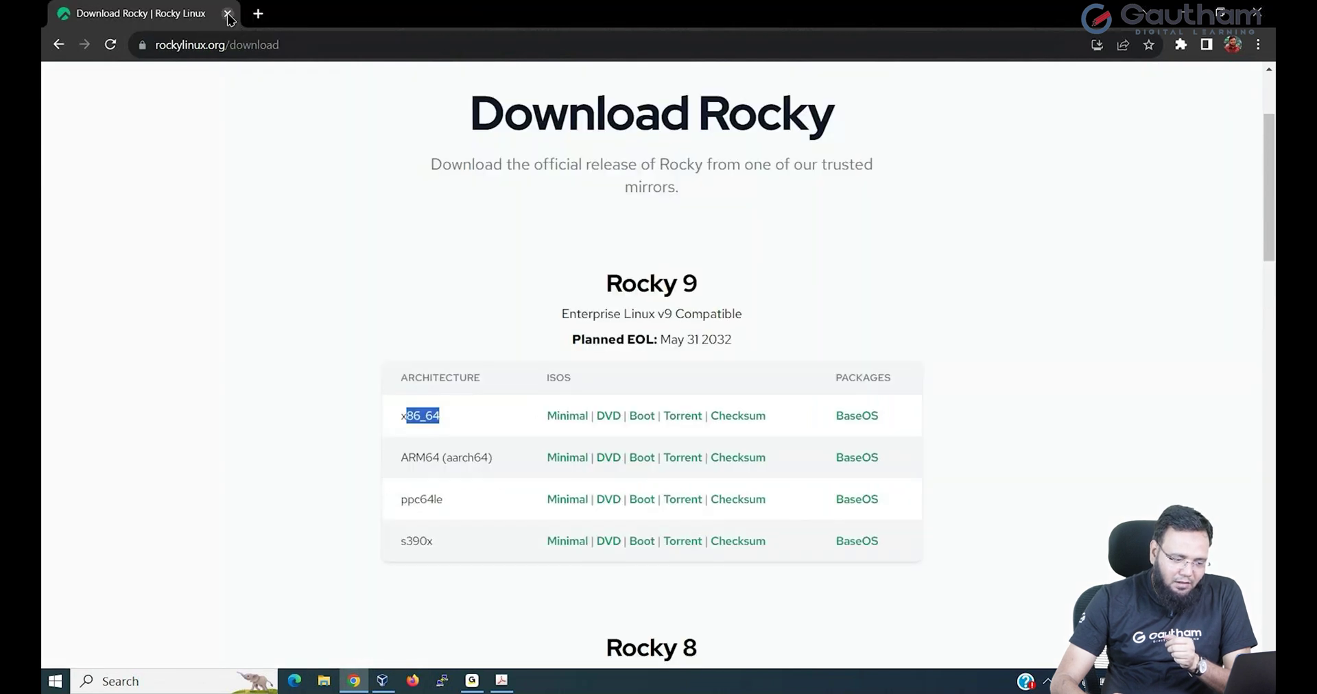
left_click(228, 14)
- Switch to VirtualBox Manager and open the Create Virtual Machine dialog via New
left_click(383, 680)
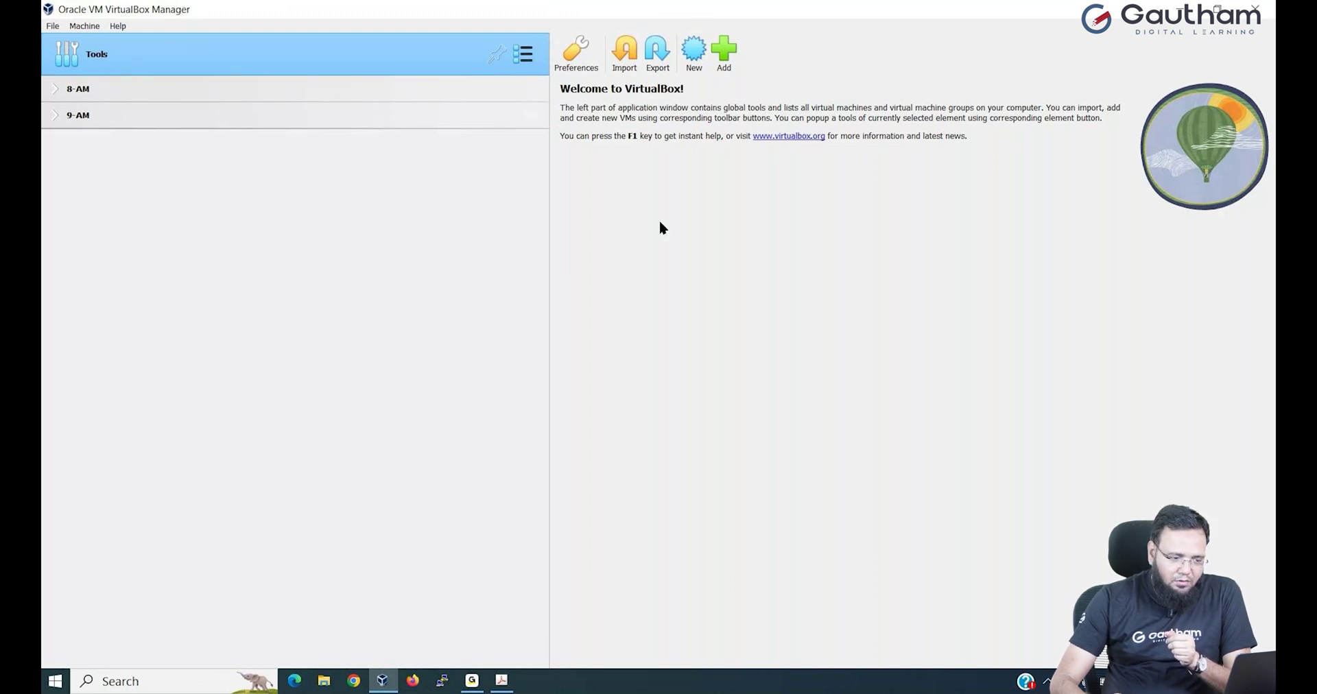
left_click(694, 55)
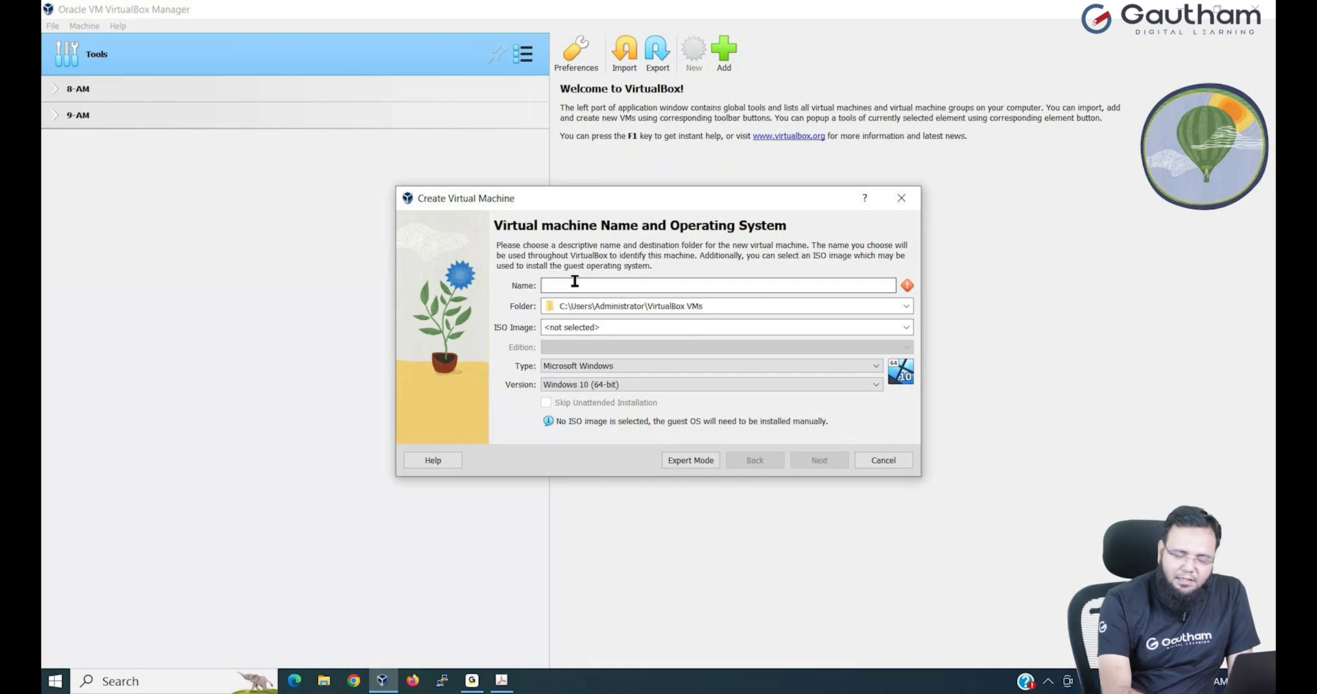
- Name the VM GAUTHAM-LINUX with type Linux and version Red Hat 9.x (64-bit)
type("GAUTHAM-LIN")
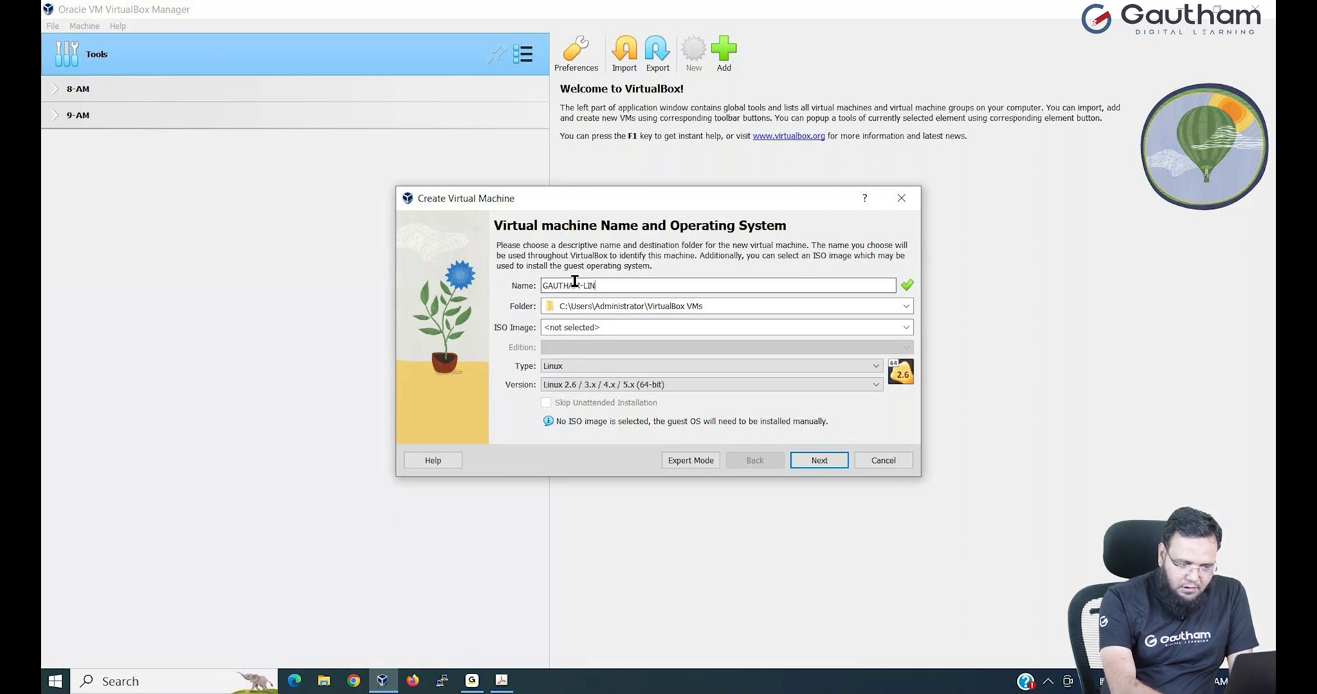
type("UX")
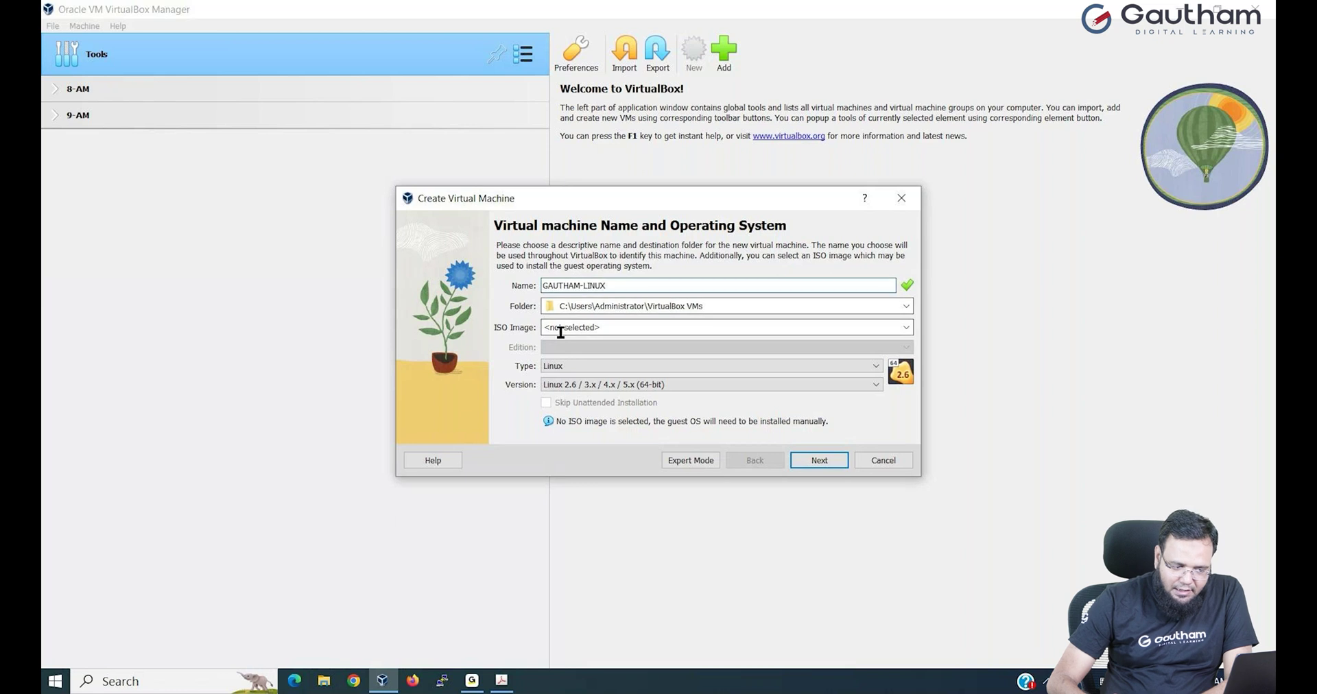
left_click(553, 366)
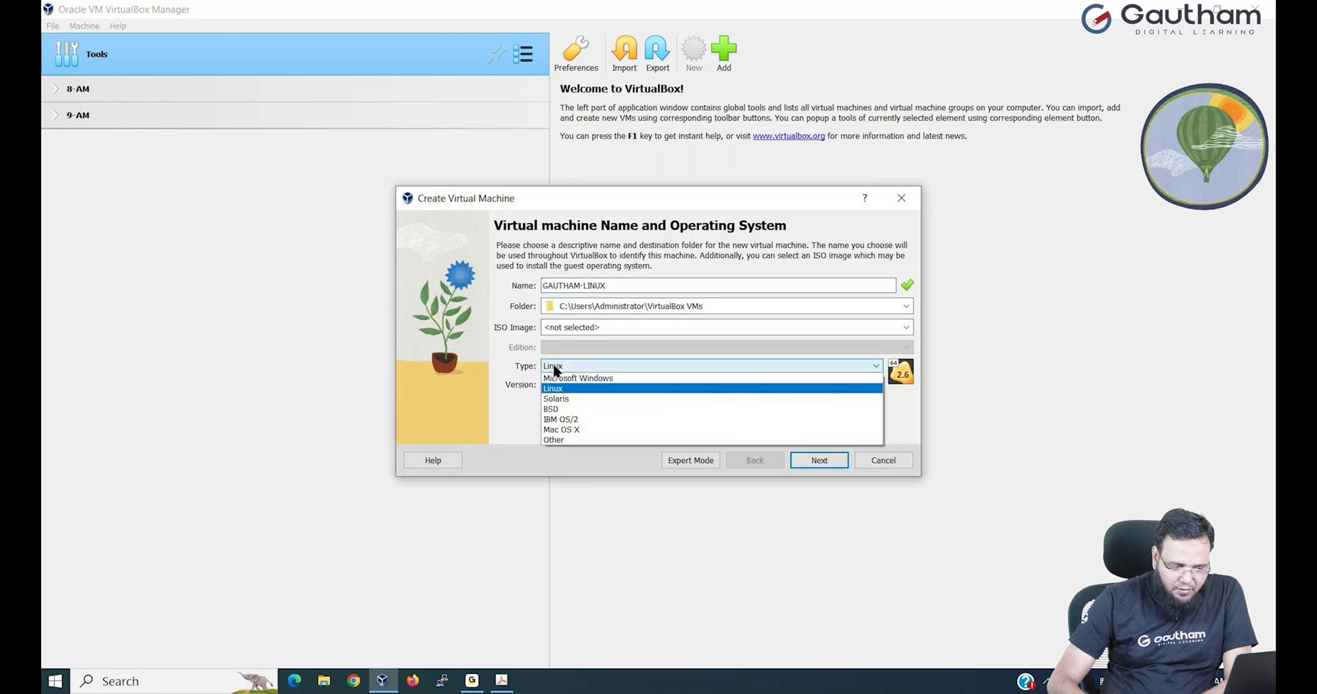
left_click(559, 394)
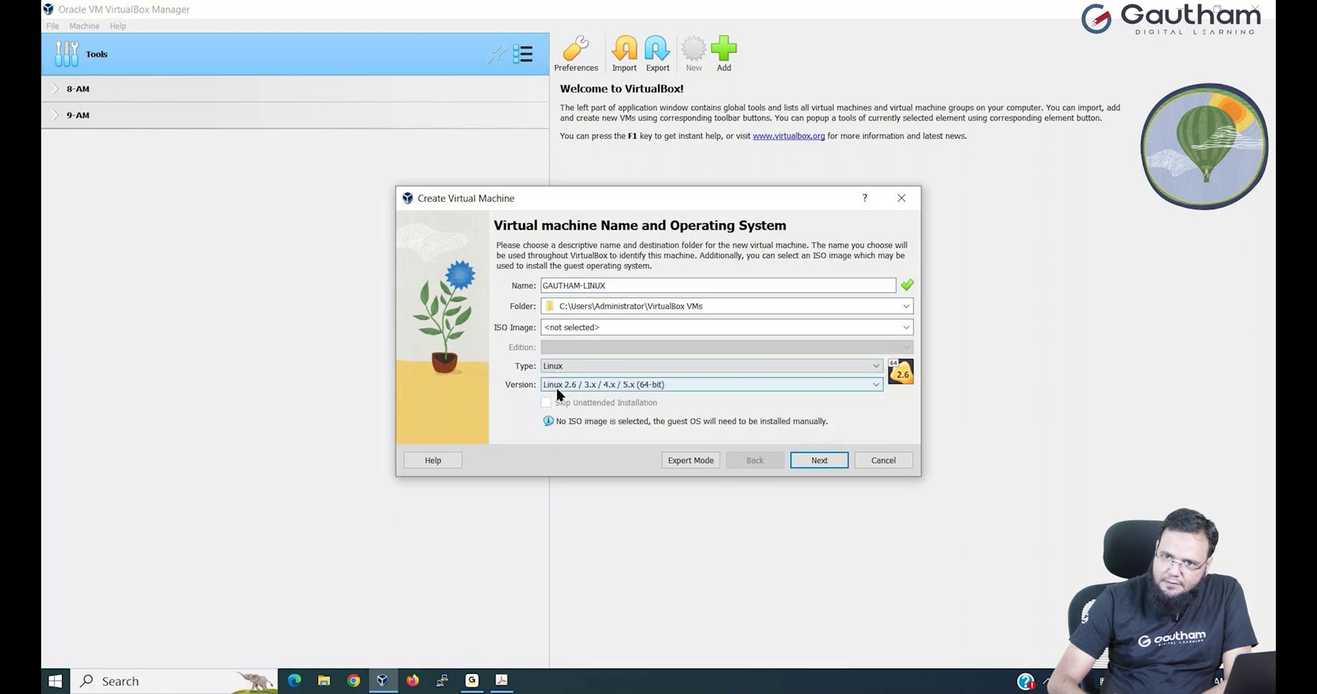
left_click(560, 386)
scroll(570, 439, "down", 12)
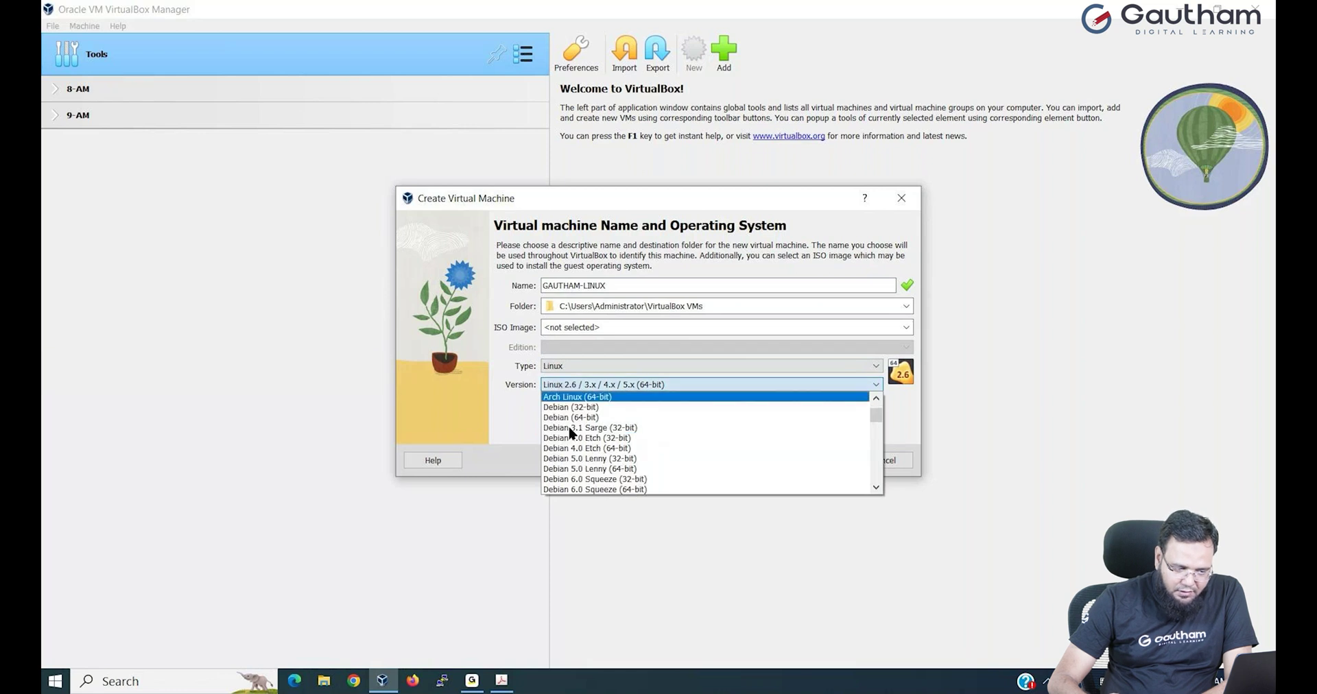
scroll(572, 463, "down", 6)
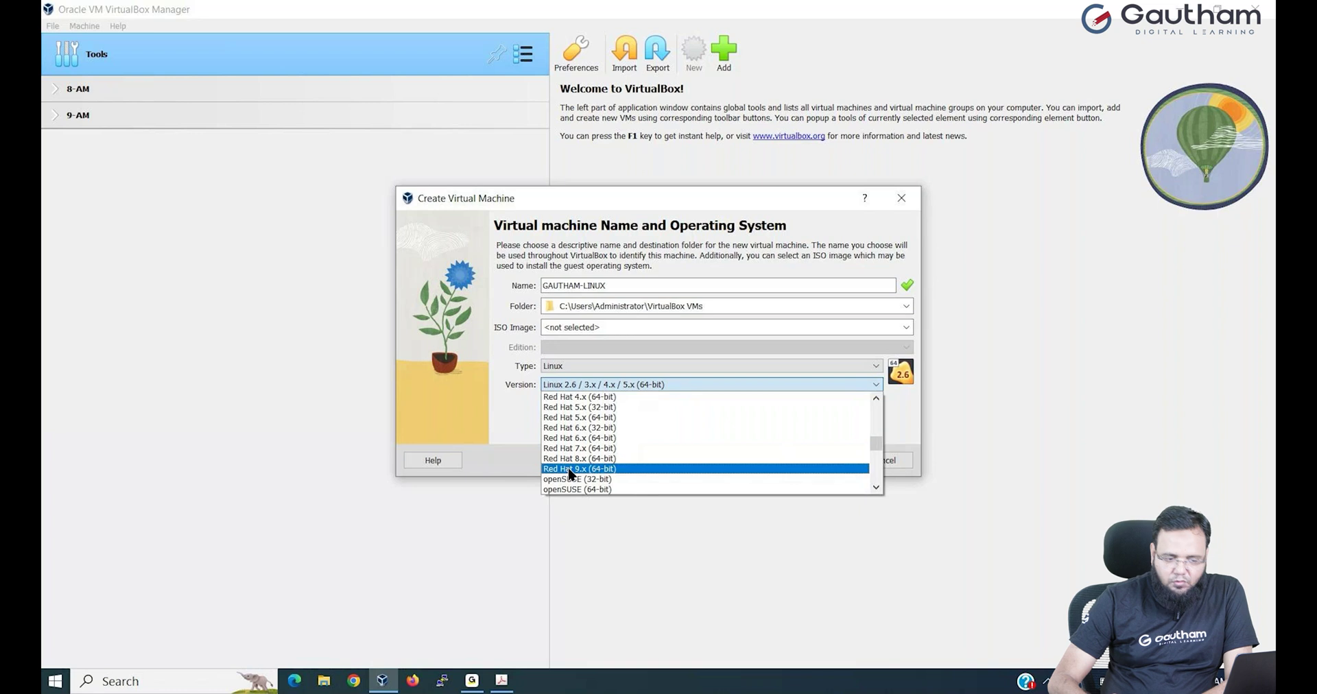
left_click(576, 468)
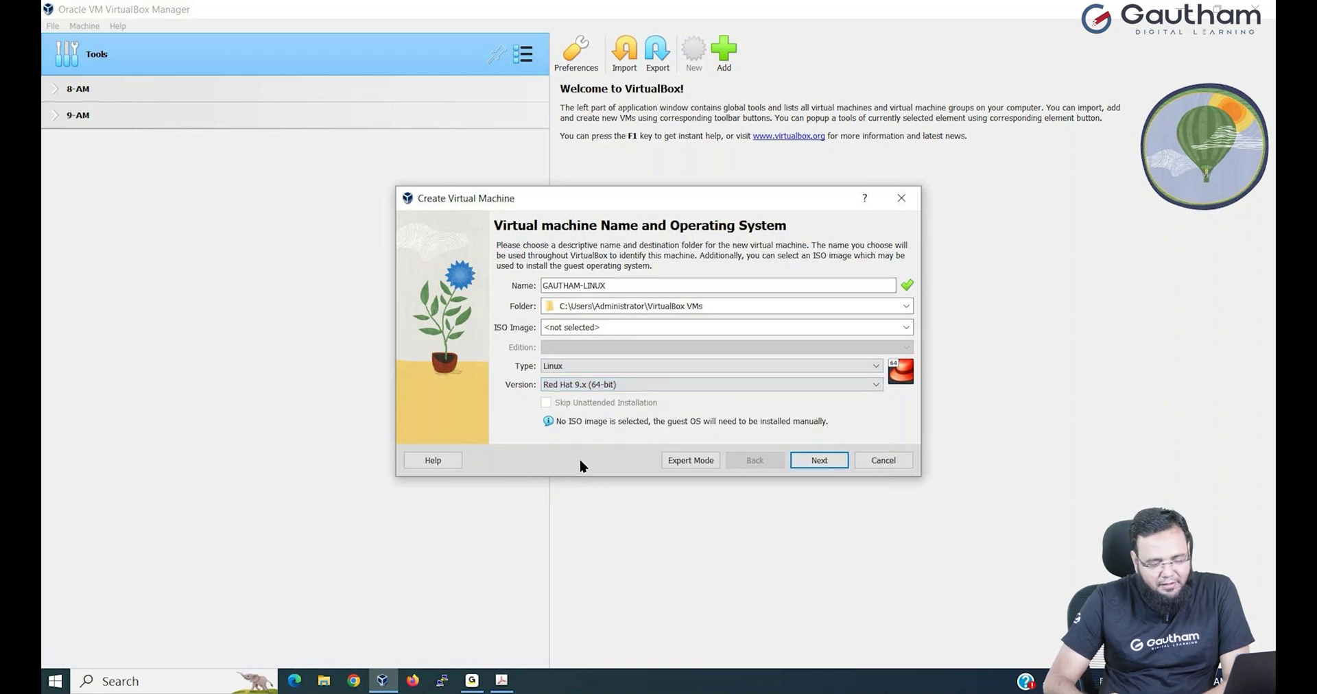
- On the Hardware page, keep 2048 MB memory and raise Processors to 2
left_click(819, 460)
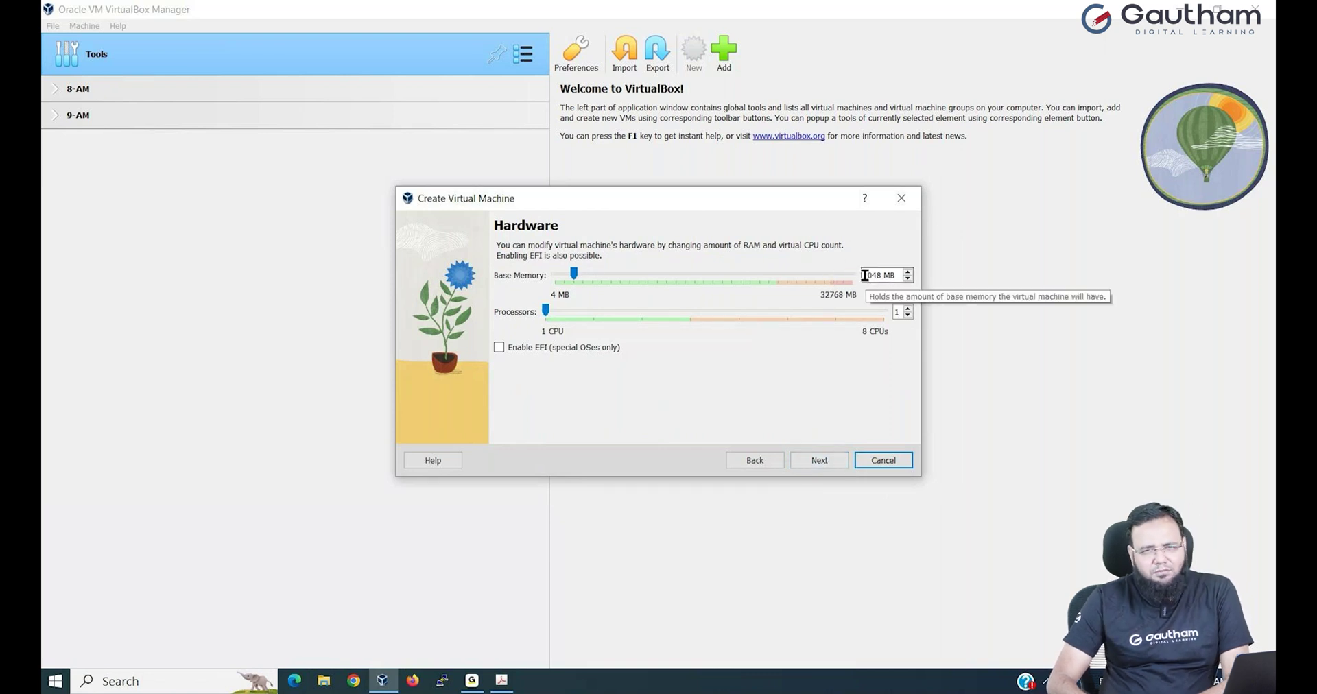
left_click(908, 309)
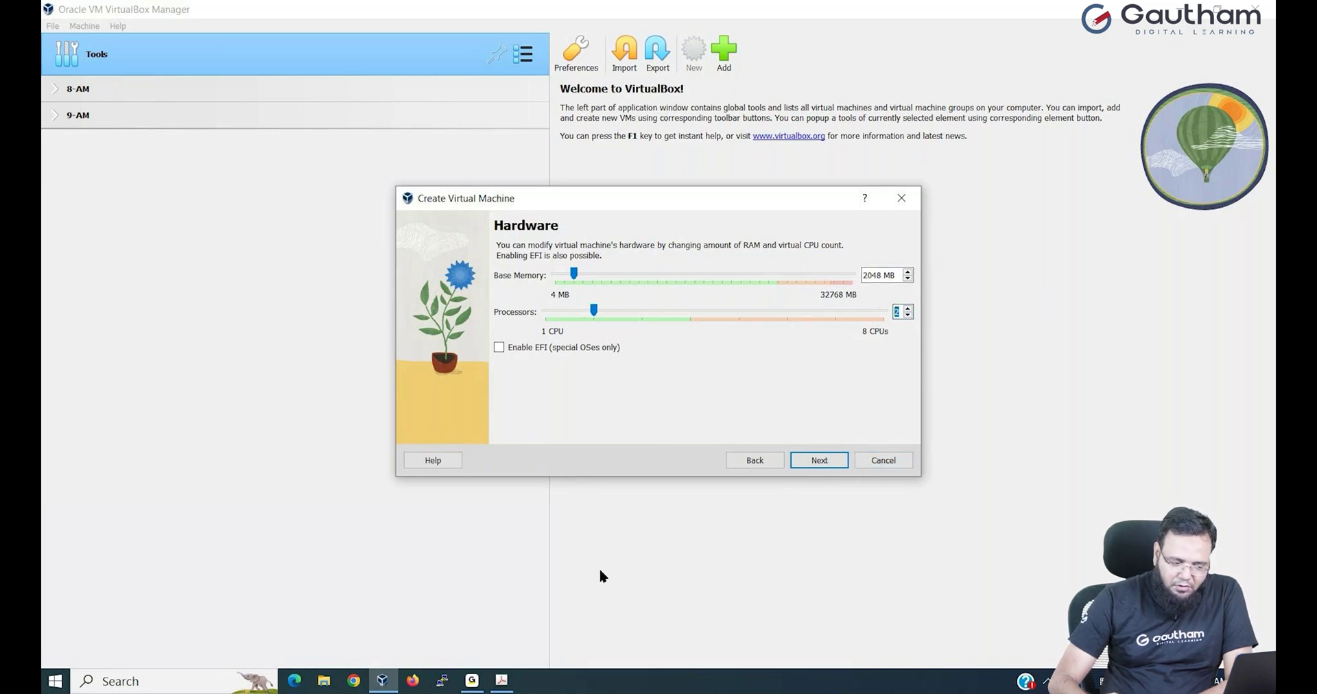
- Check the RHEL 9 minimum requirements table in the Acrobat course notes, then return to VirtualBox
left_click(505, 685)
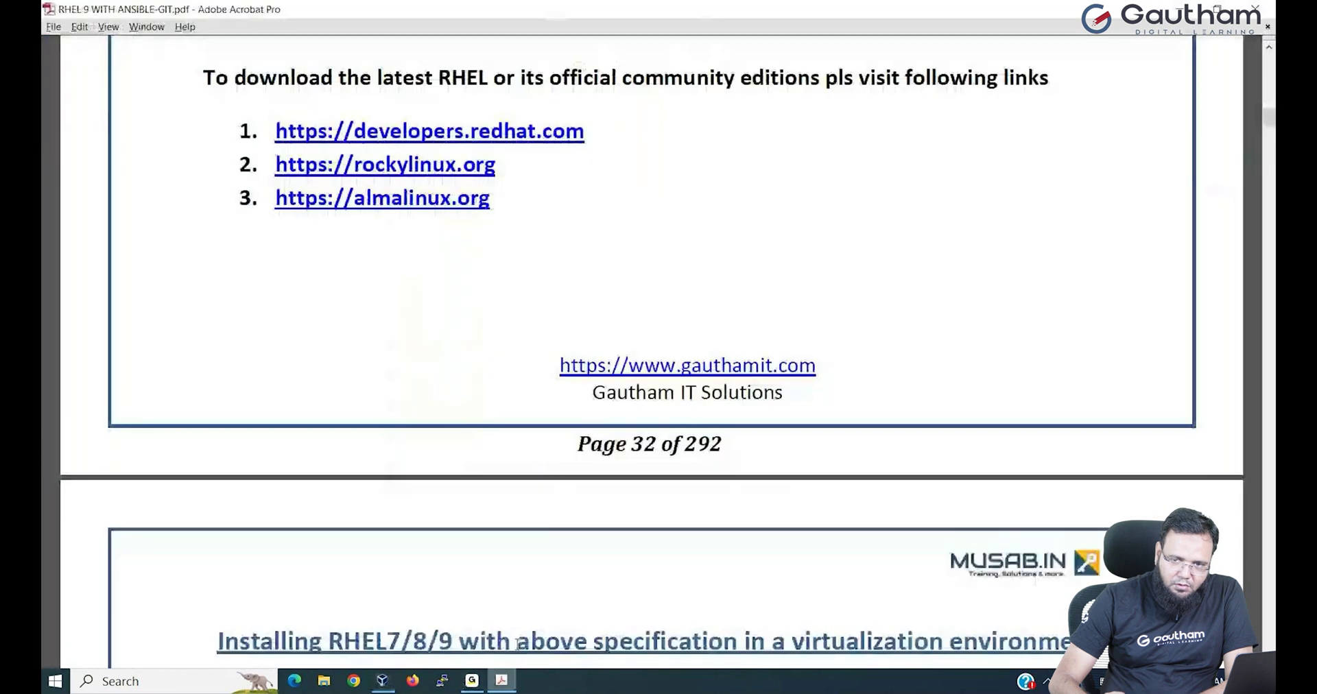
scroll(565, 431, "up", 5)
scroll(565, 431, "up", 10)
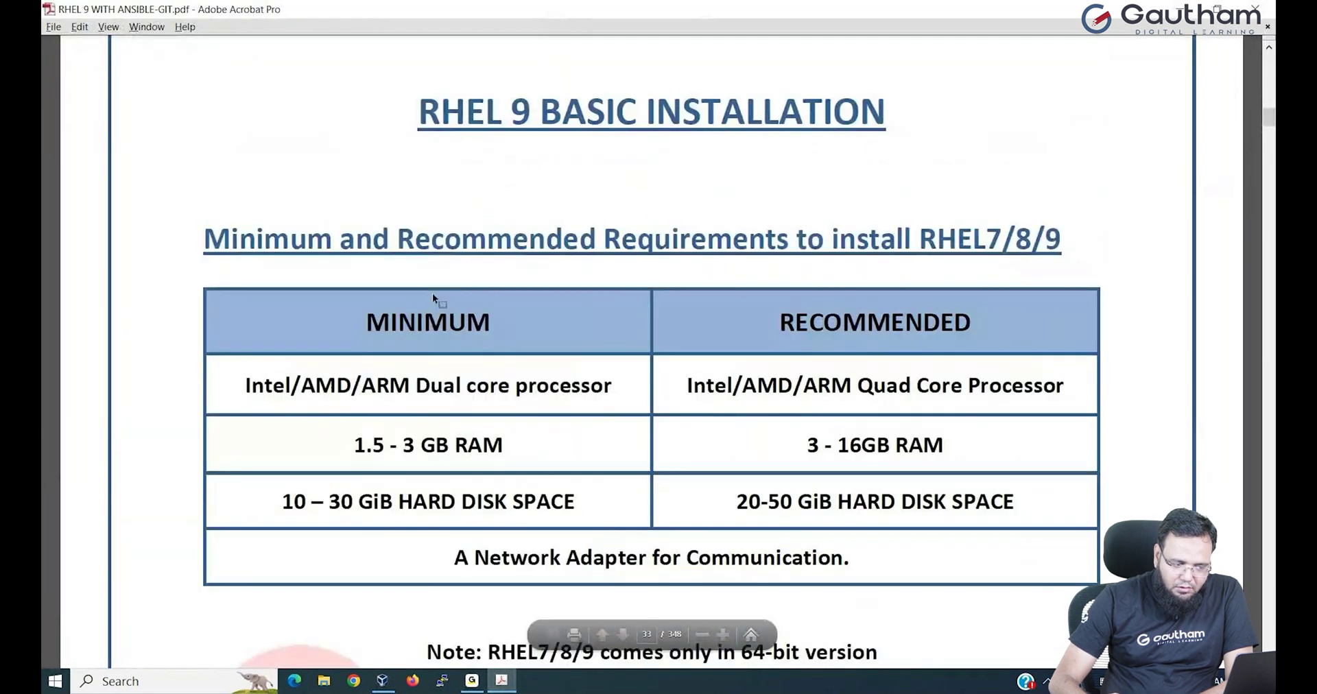
scroll(432, 294, "down", 2)
left_click_drag(361, 324, 552, 328)
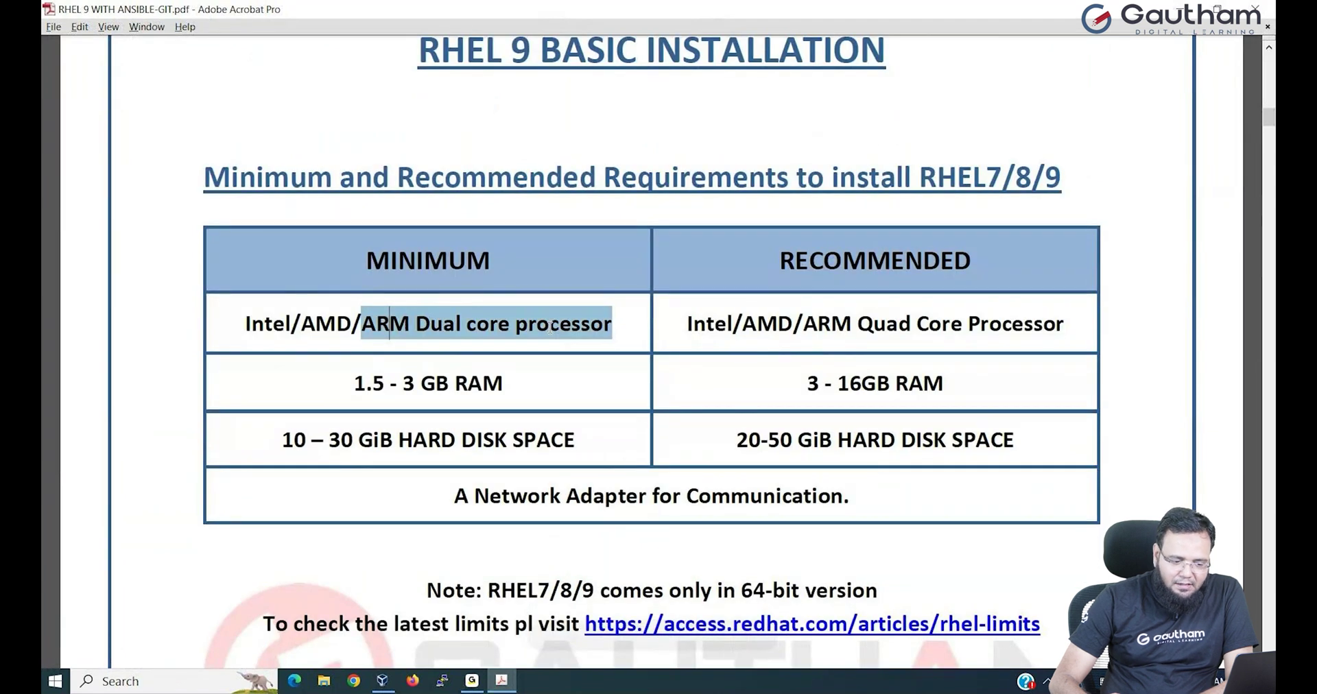
scroll(552, 327, "down", 5)
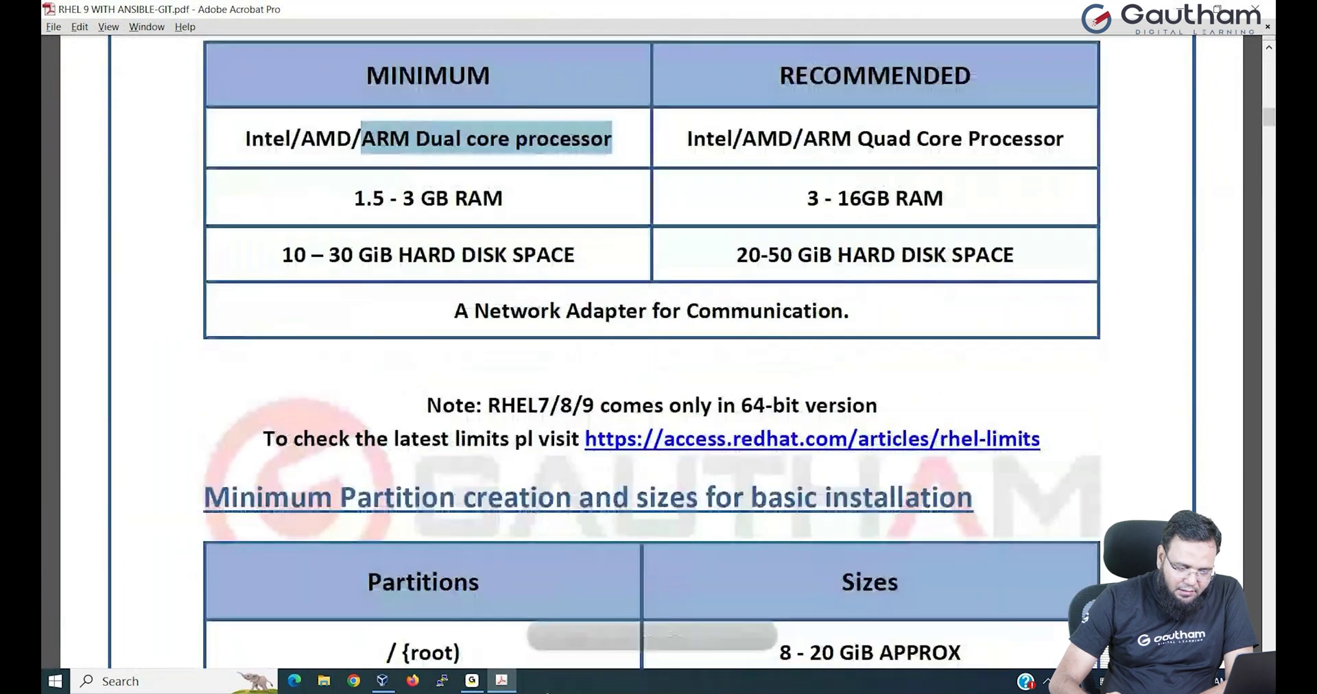
left_click(383, 680)
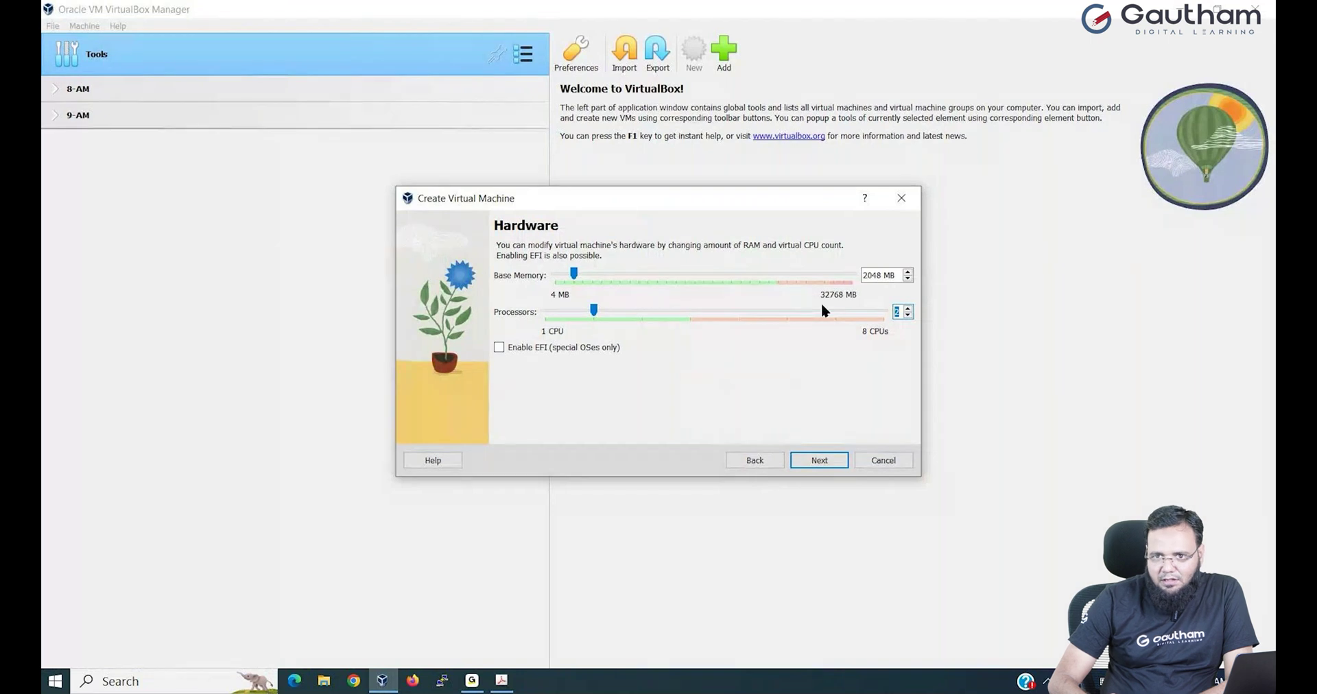
- Set the new virtual hard disk to 30.00 GB and finish creating GAUTHAM-LINUX
left_click(816, 464)
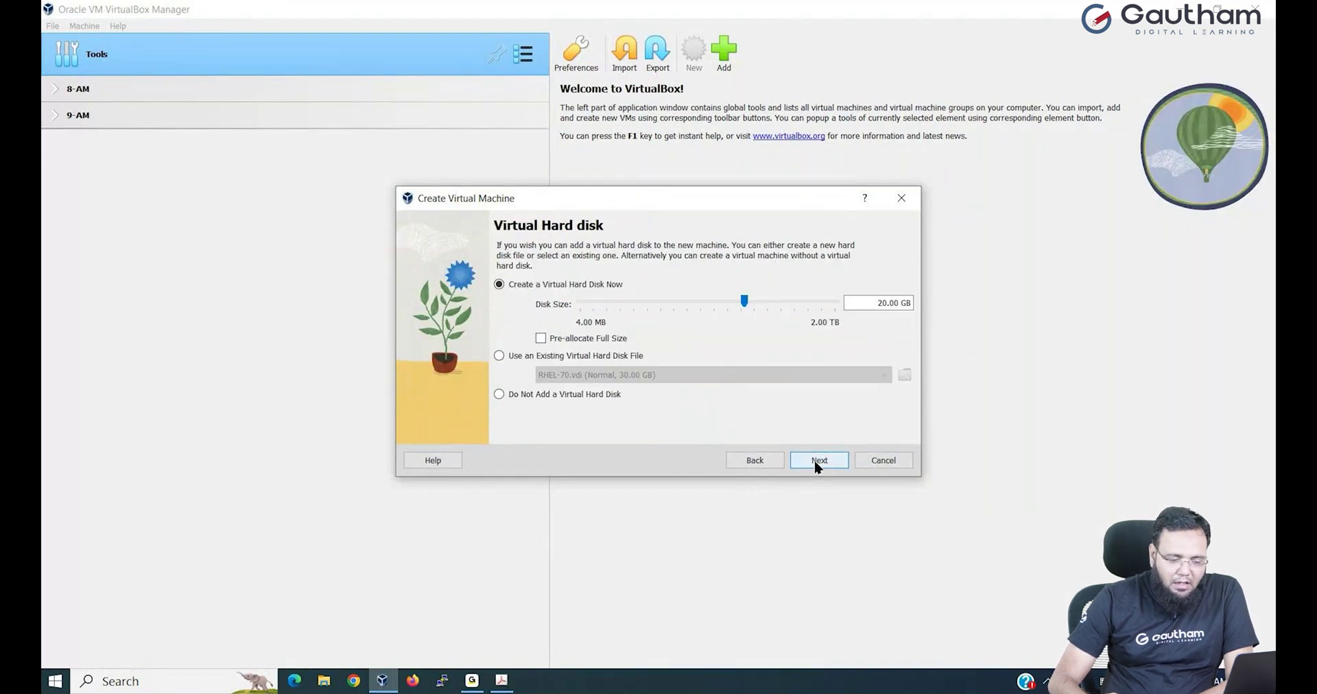
left_click(854, 302)
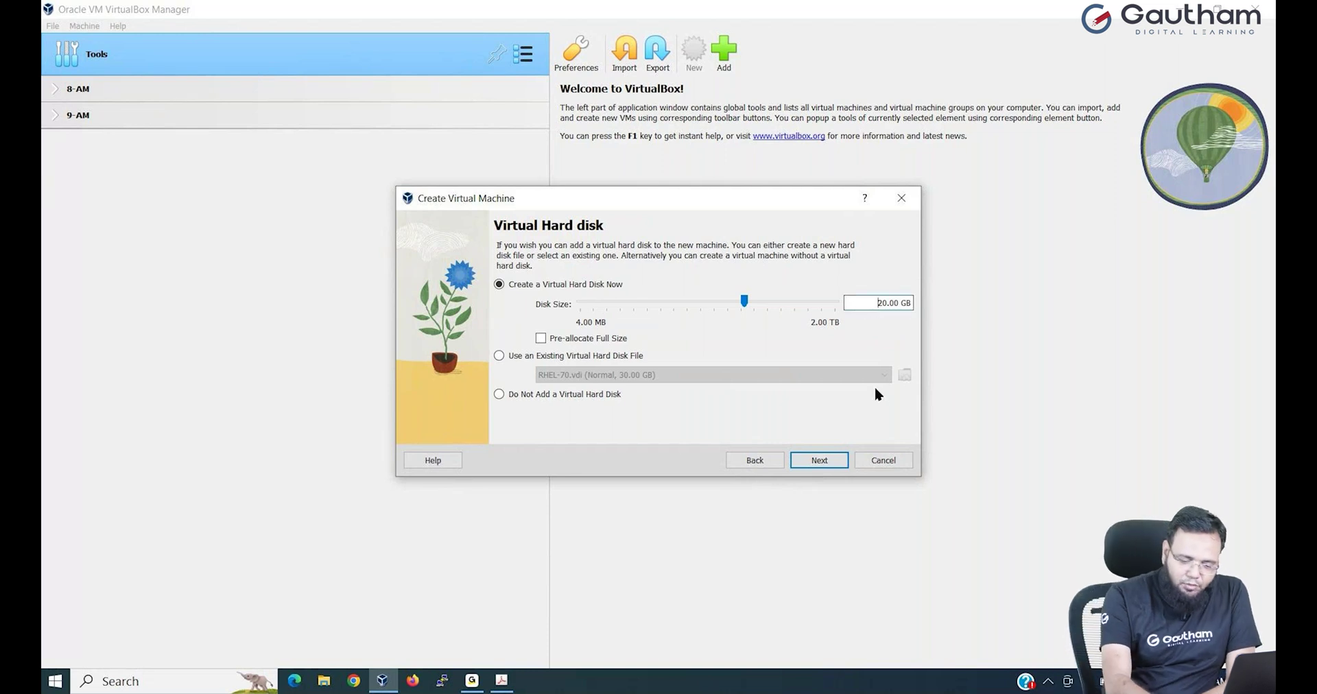
key("Delete")
type("3")
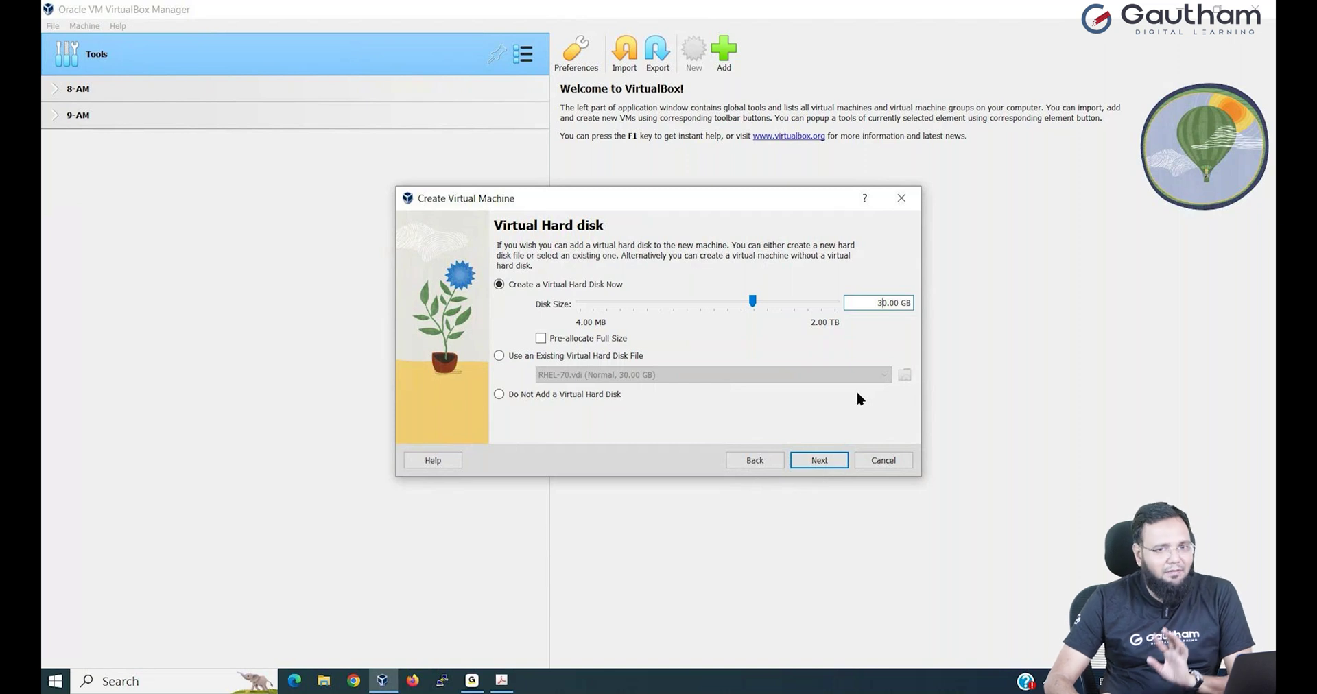
left_click(822, 461)
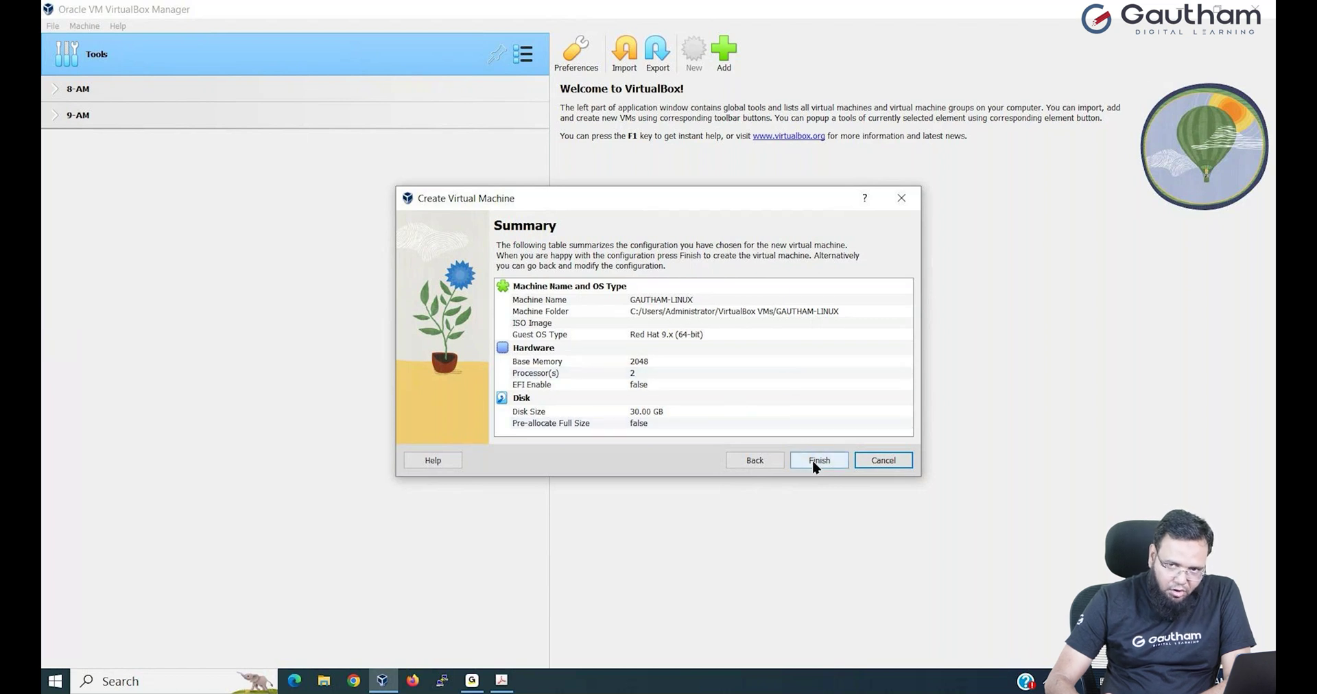
left_click(812, 459)
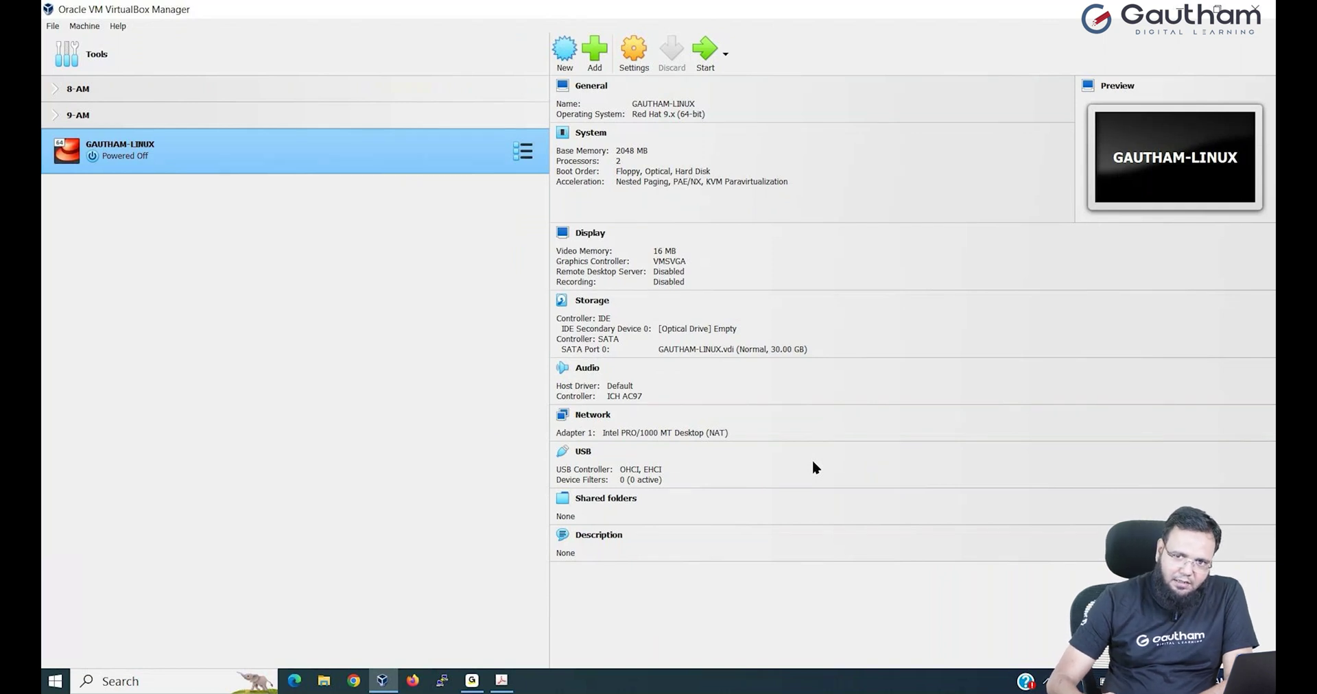
- In GAUTHAM-LINUX's System settings, uncheck Floppy and move it to the end of the boot order
right_click(171, 154)
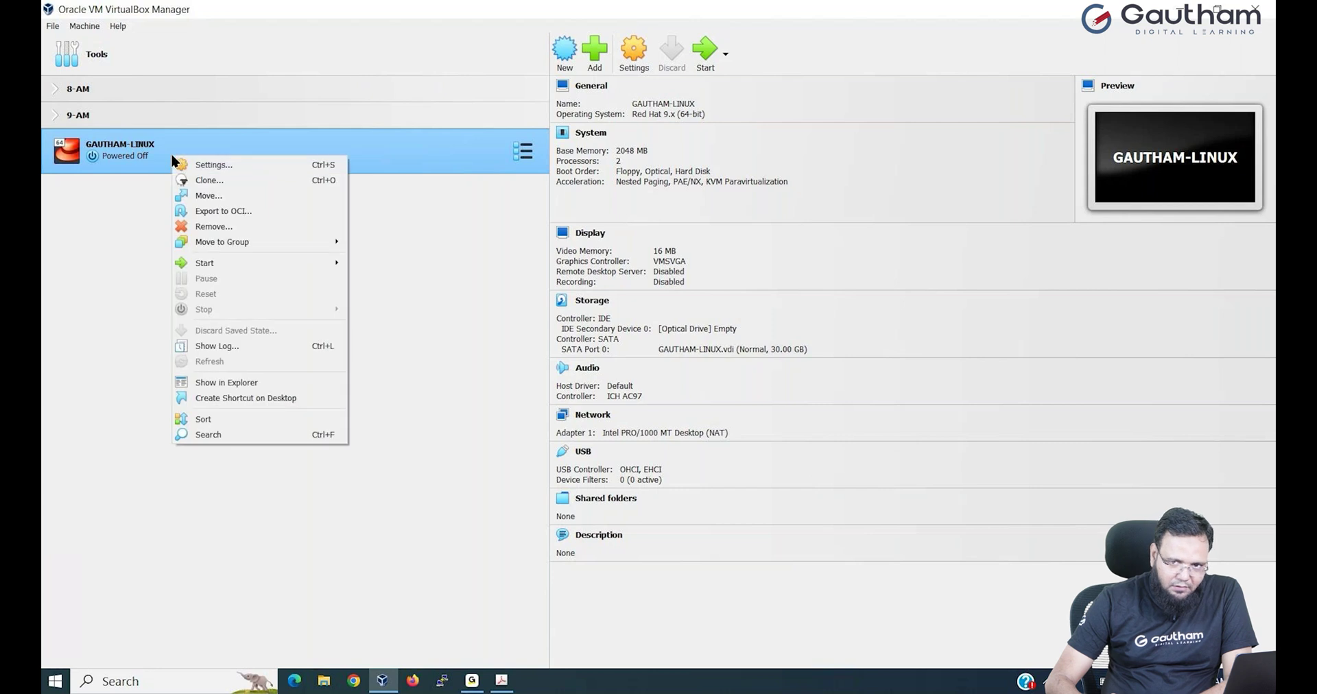
left_click(218, 165)
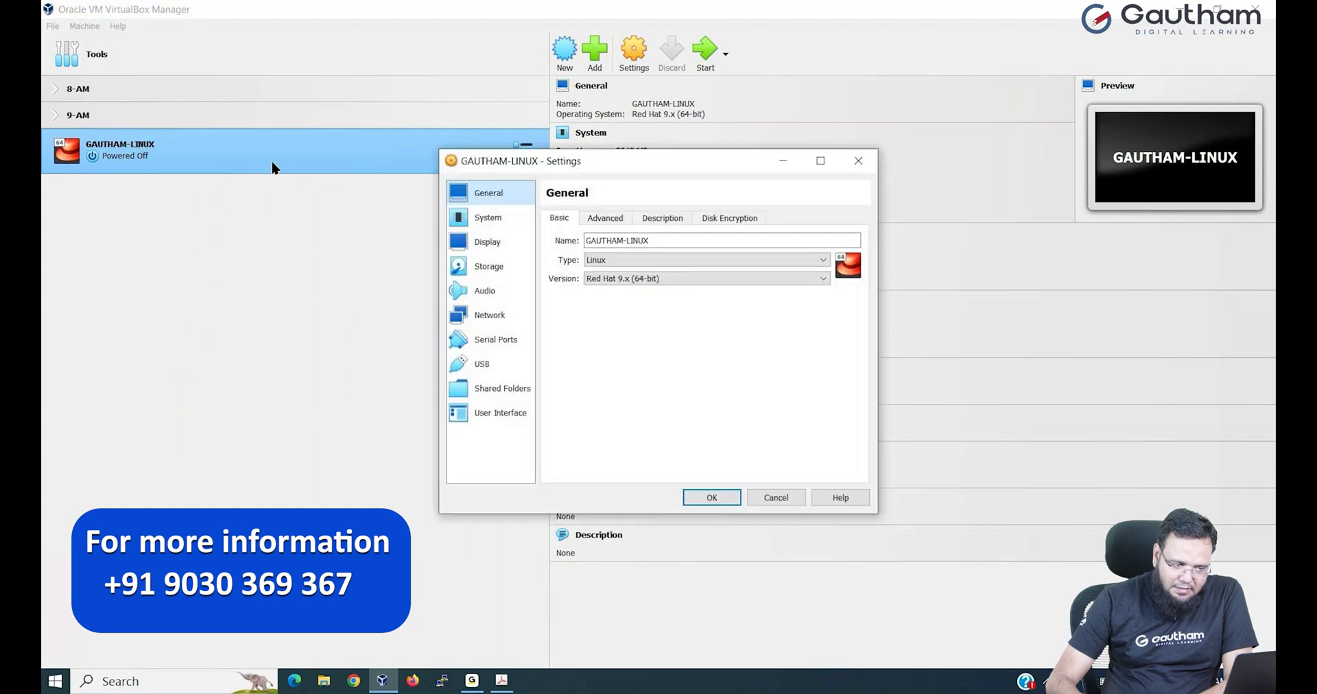
left_click(491, 219)
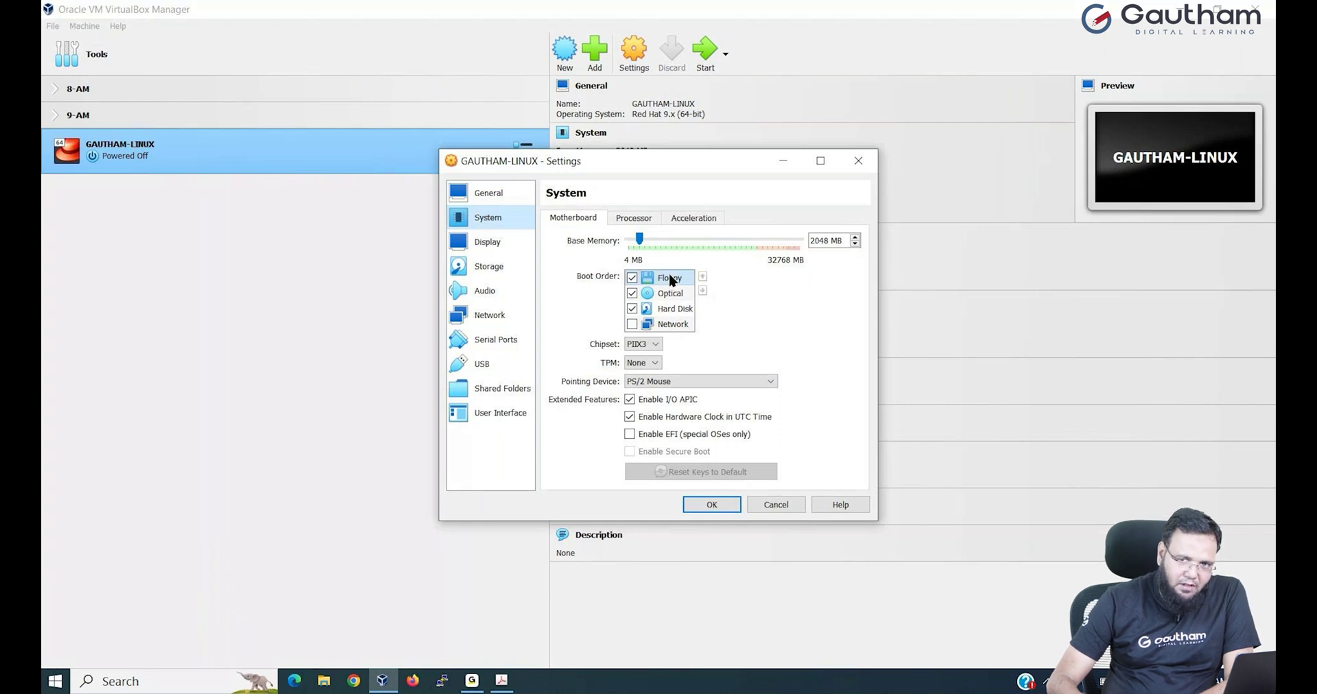
left_click(632, 277)
left_click(700, 291)
left_click(700, 291)
left_click(700, 291)
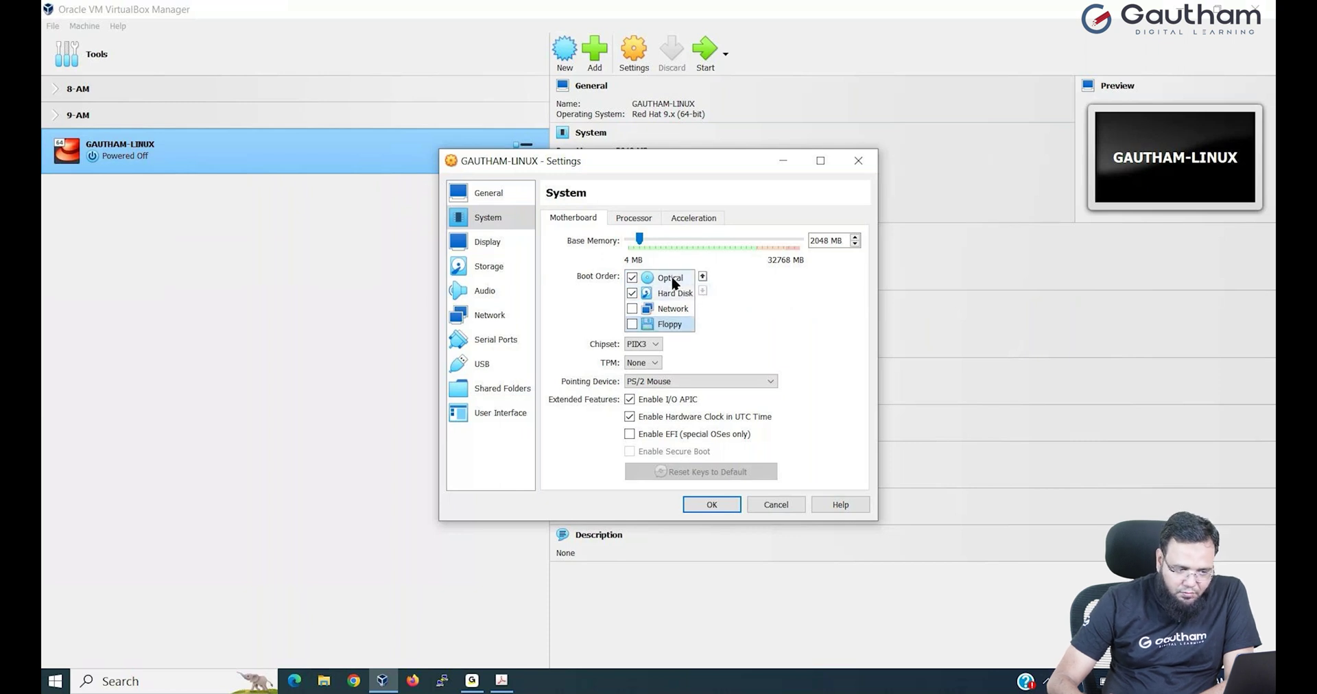
- Keep Optical then Hard Disk in the boot order and set the pointing device to USB Tablet
left_click(673, 279)
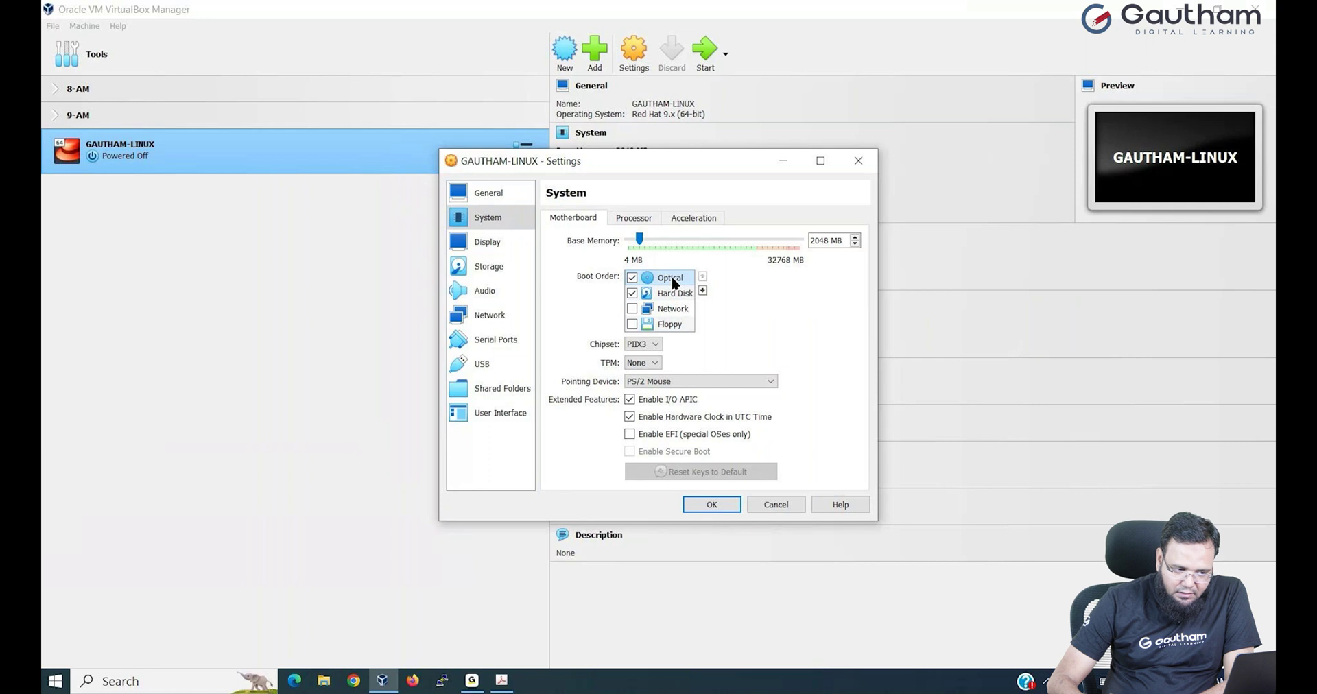
left_click(680, 294)
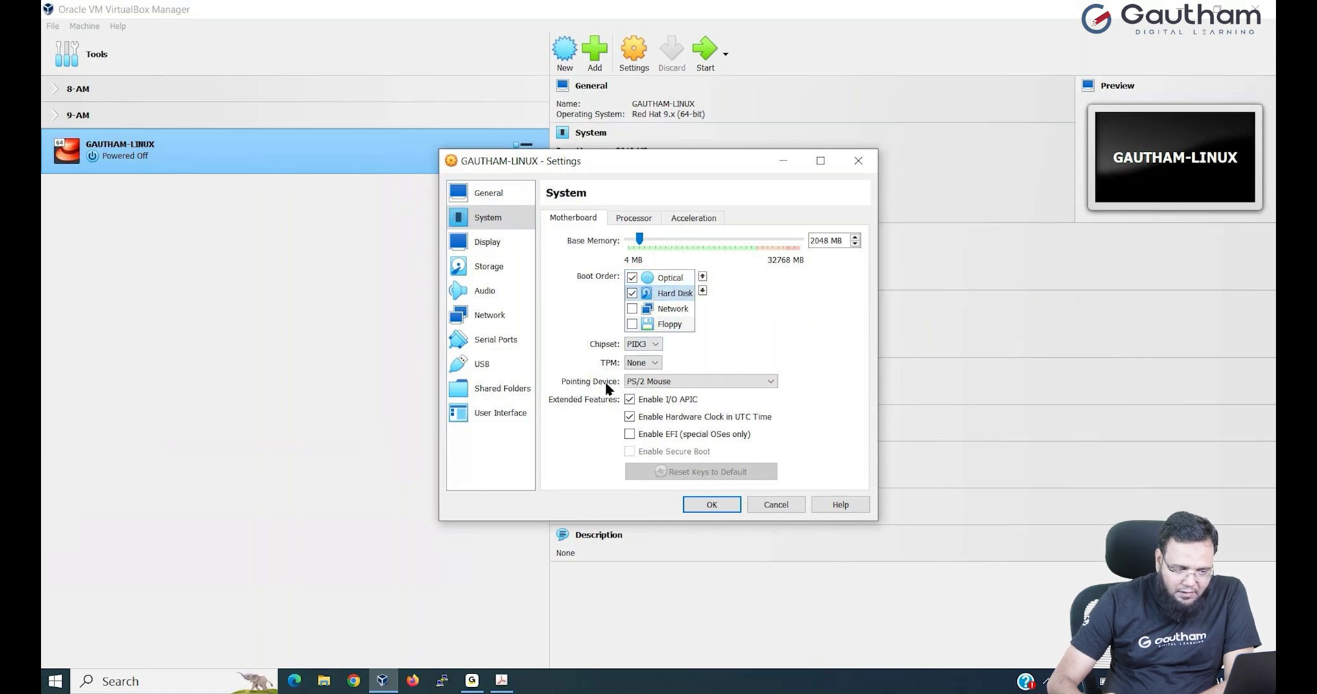
left_click(645, 381)
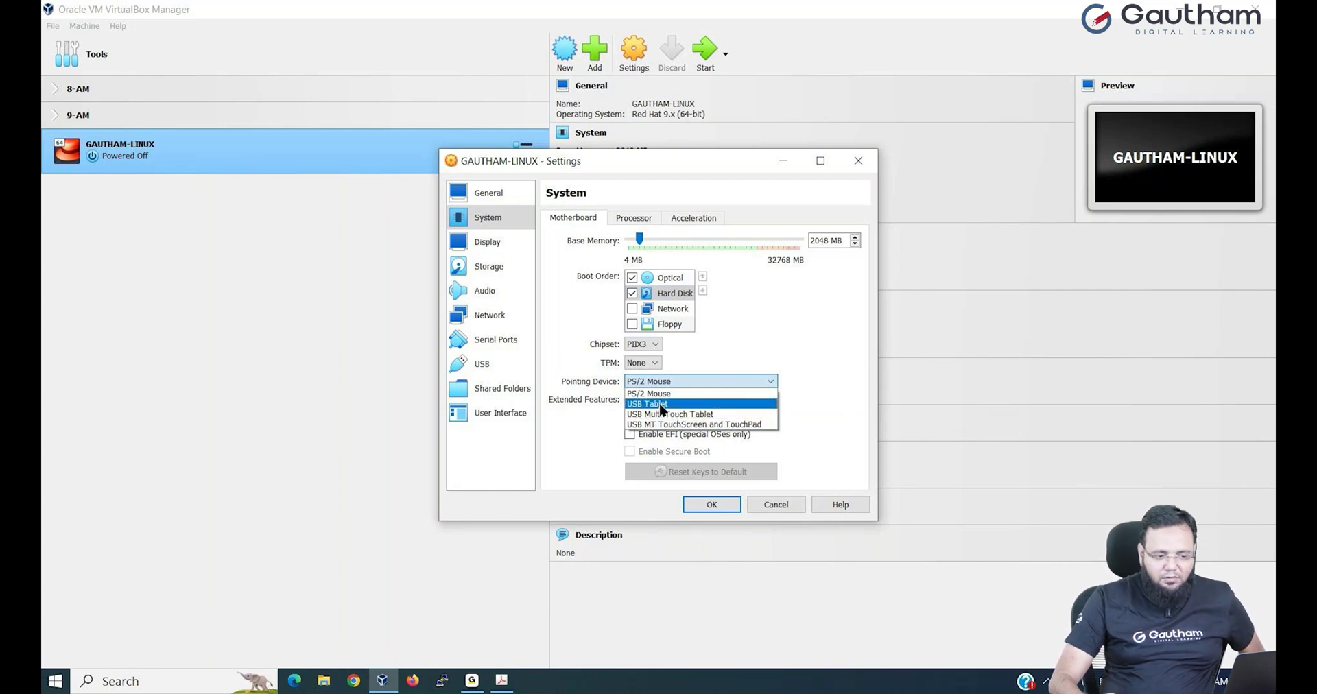
left_click(662, 404)
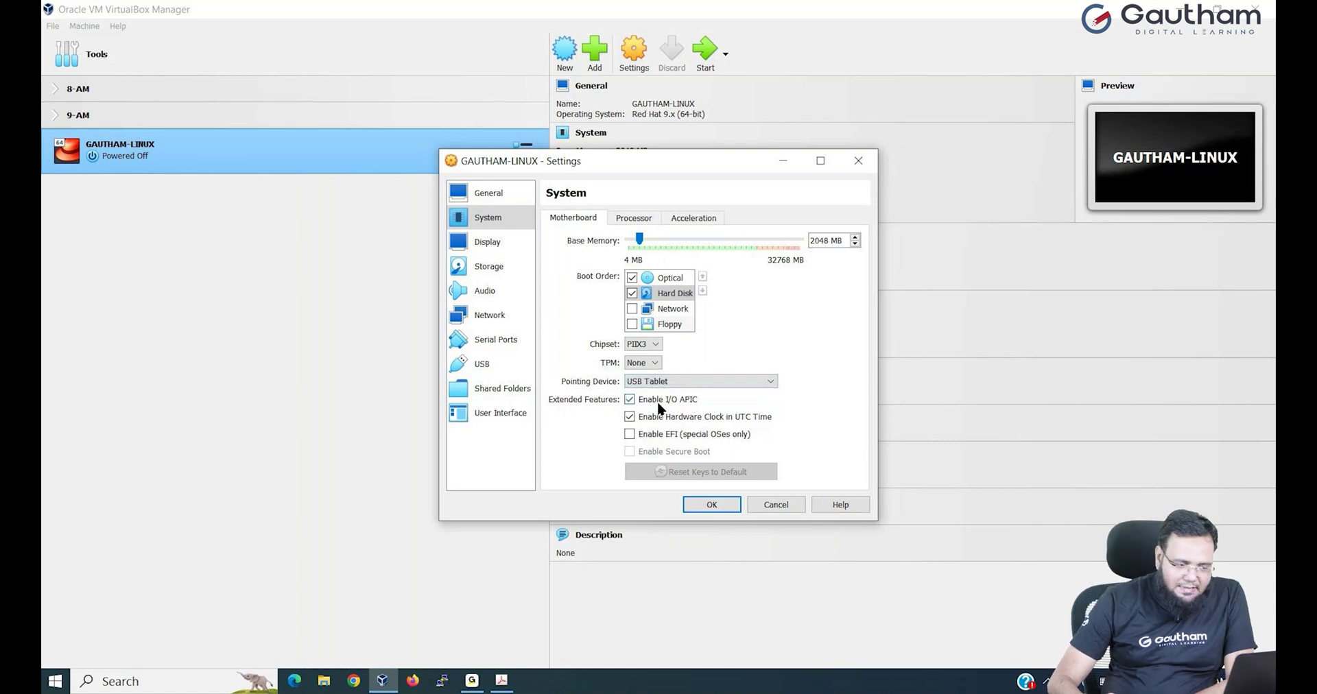
- Attach rhel-9.2-x86_64-dvd.iso to the empty IDE optical drive in Storage settings
left_click(505, 273)
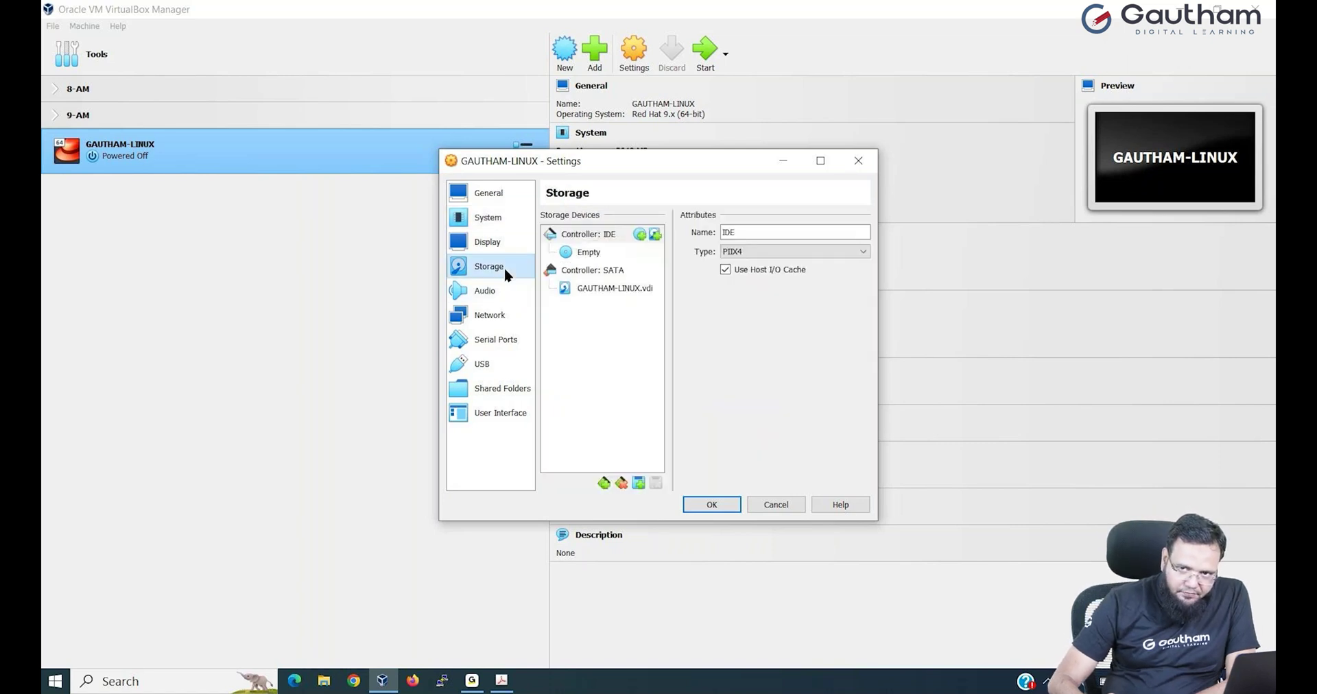
left_click(570, 254)
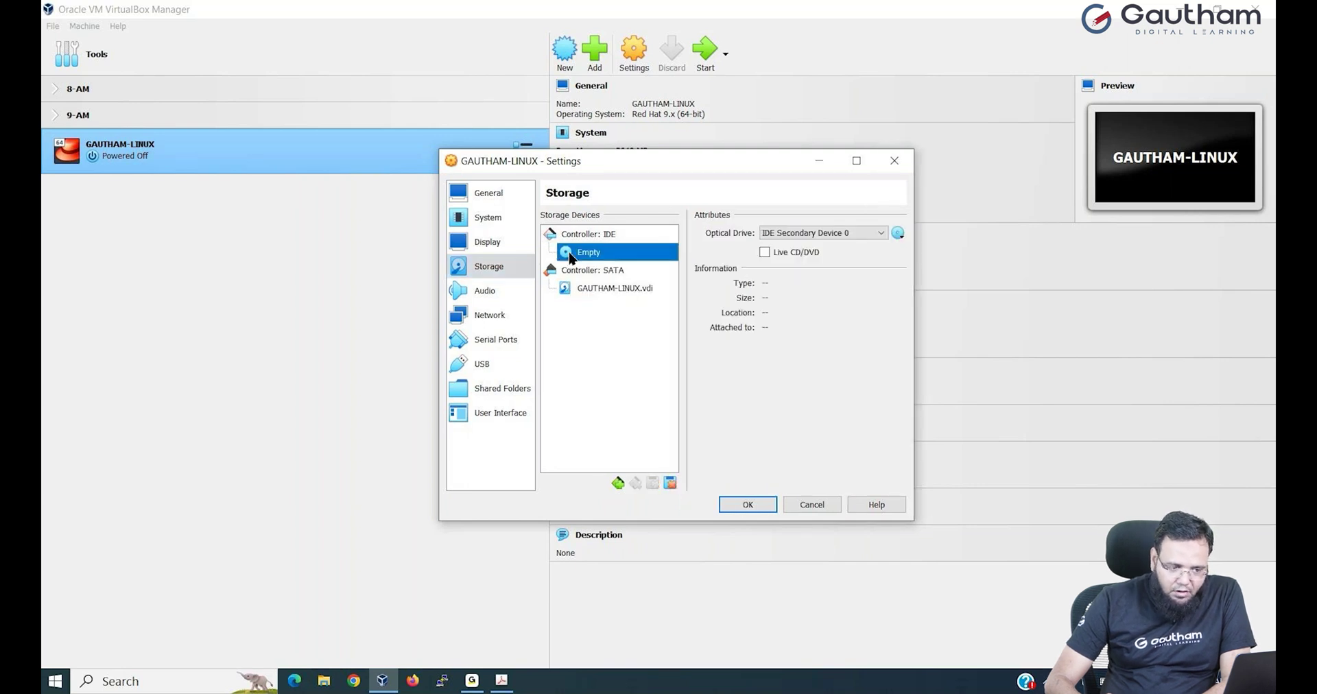
left_click(897, 234)
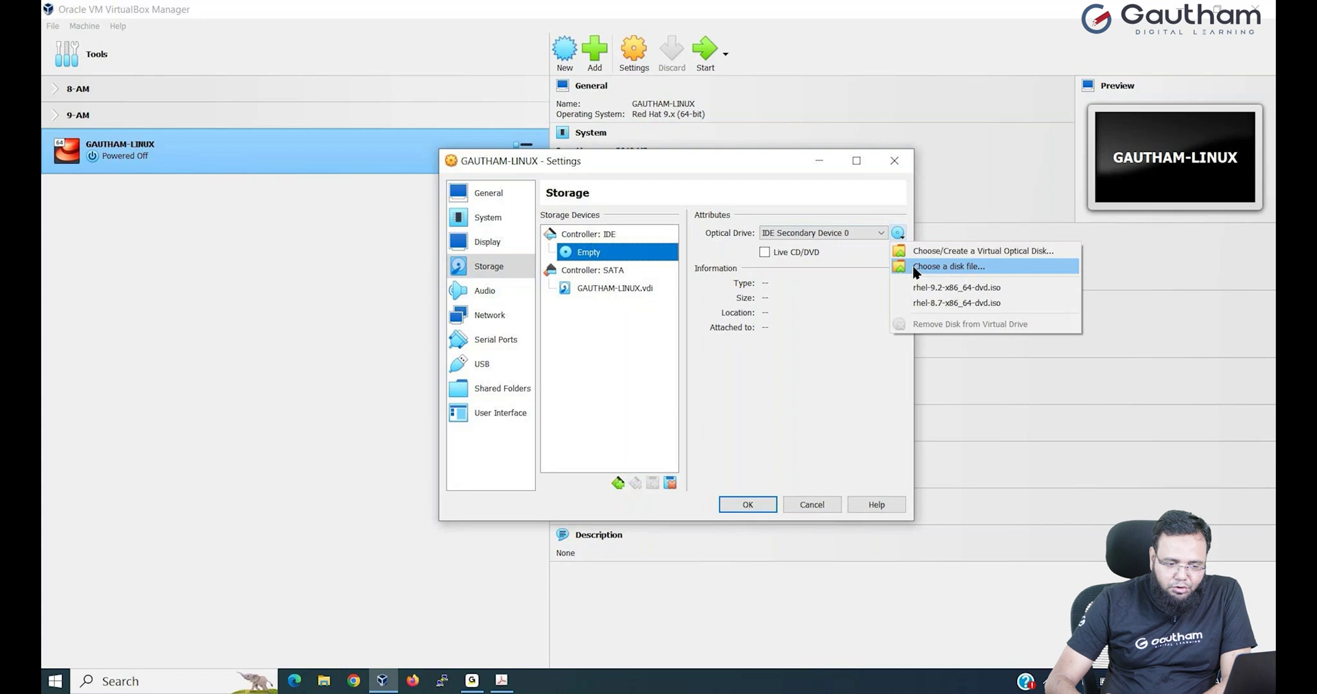
left_click(913, 266)
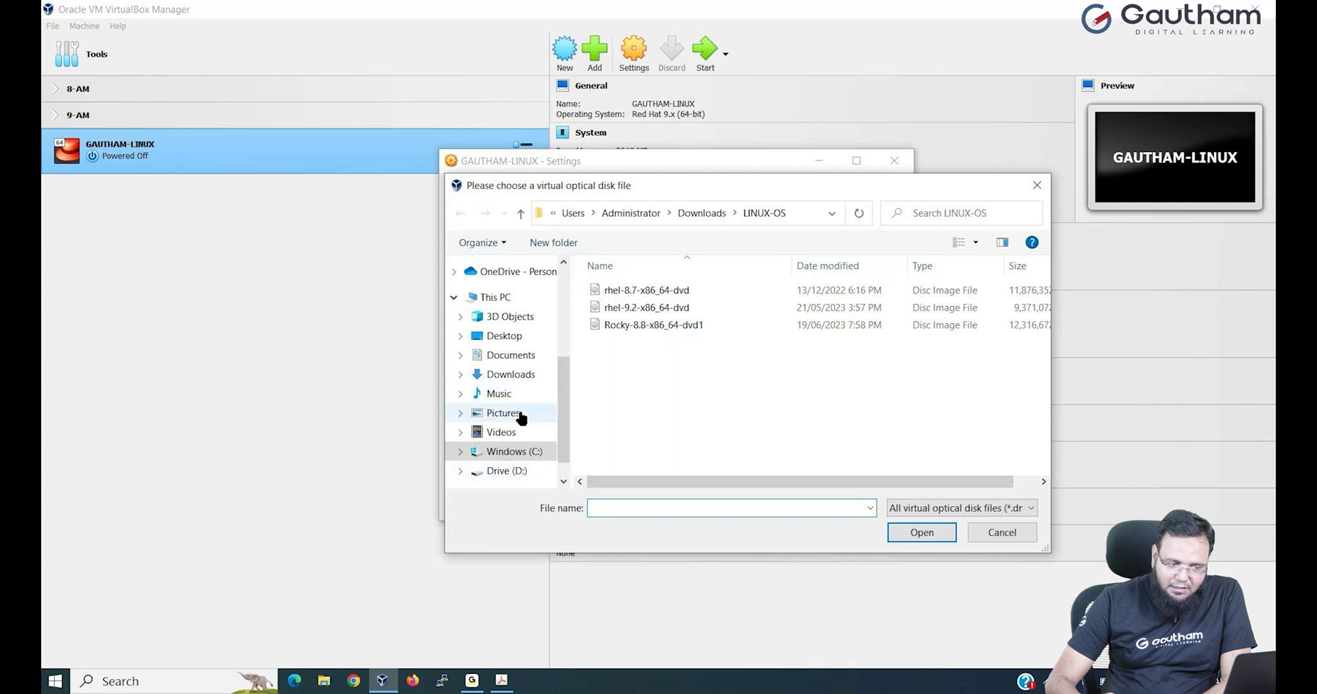
double_click(666, 310)
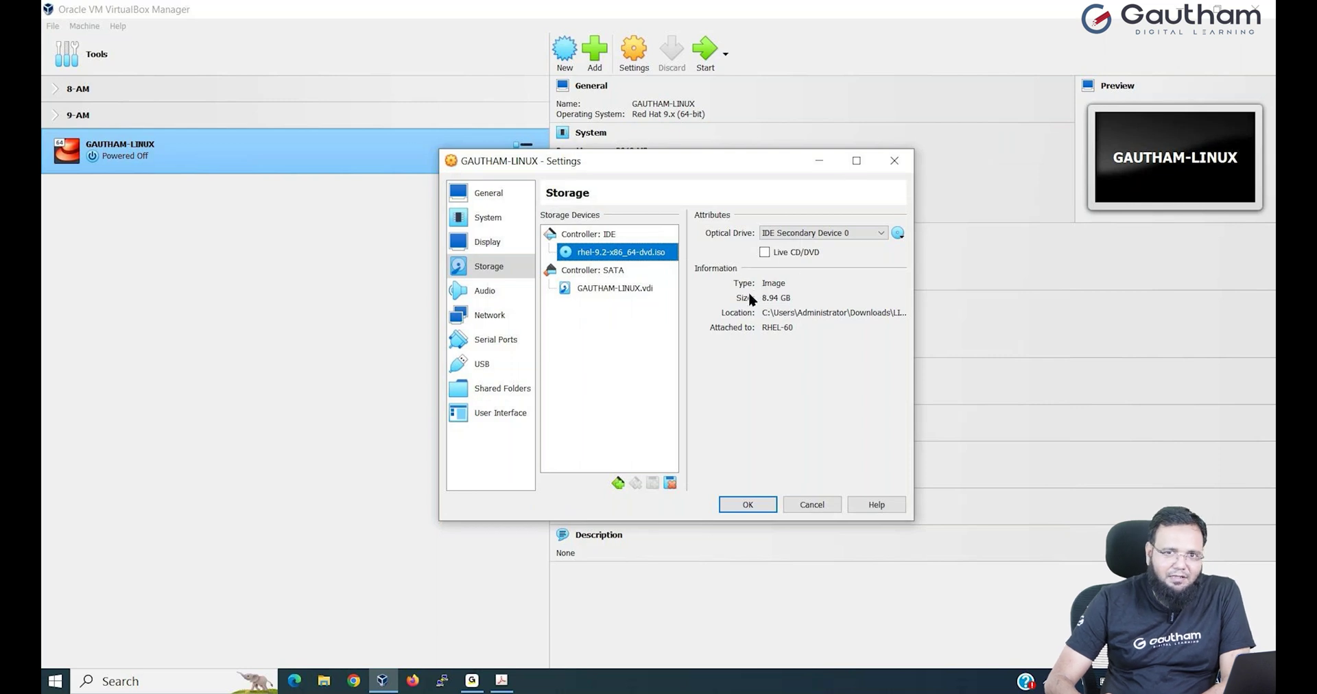
- Switch Adapter 1 from NAT to Host-only Adapter and save the settings with OK
left_click(498, 316)
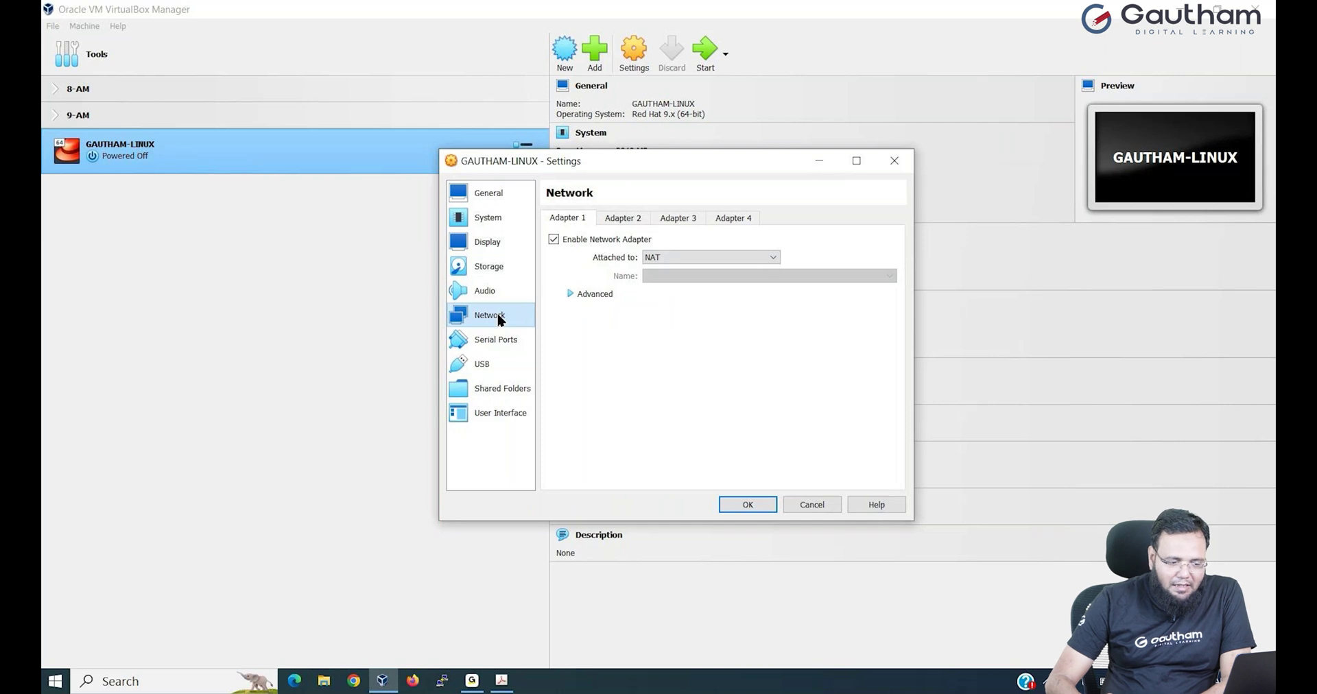
left_click(681, 258)
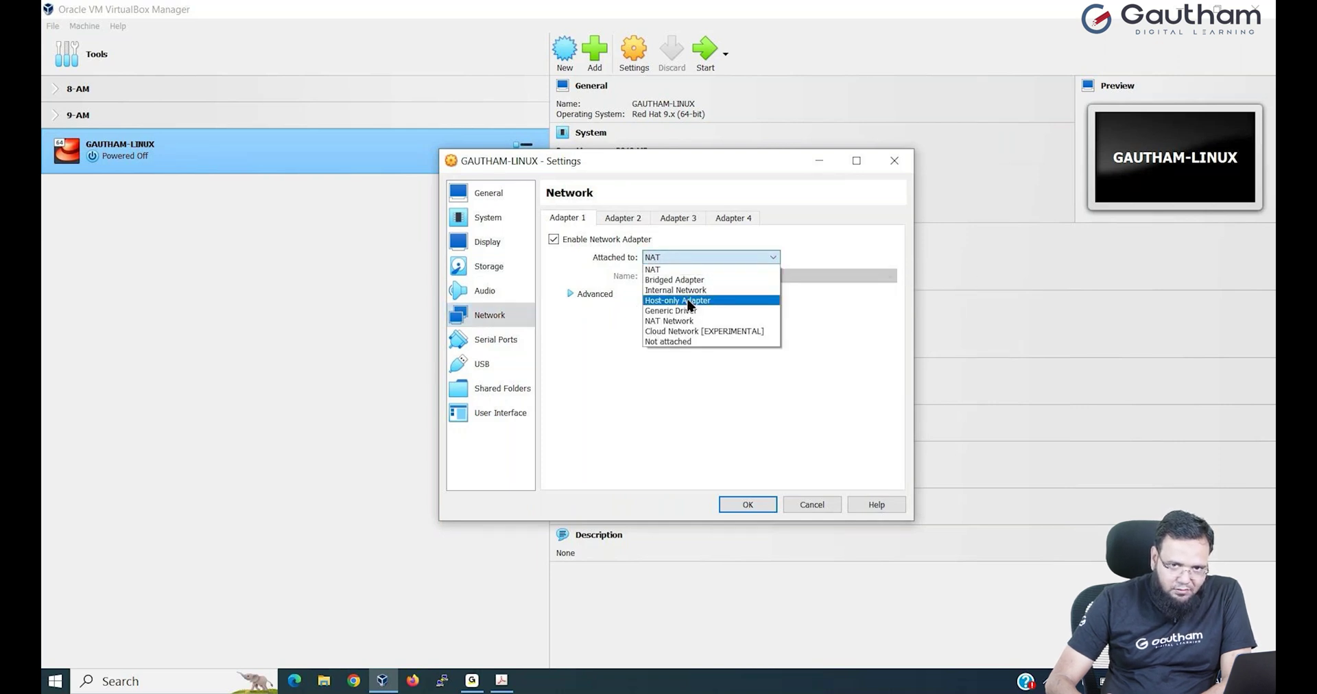
left_click(689, 302)
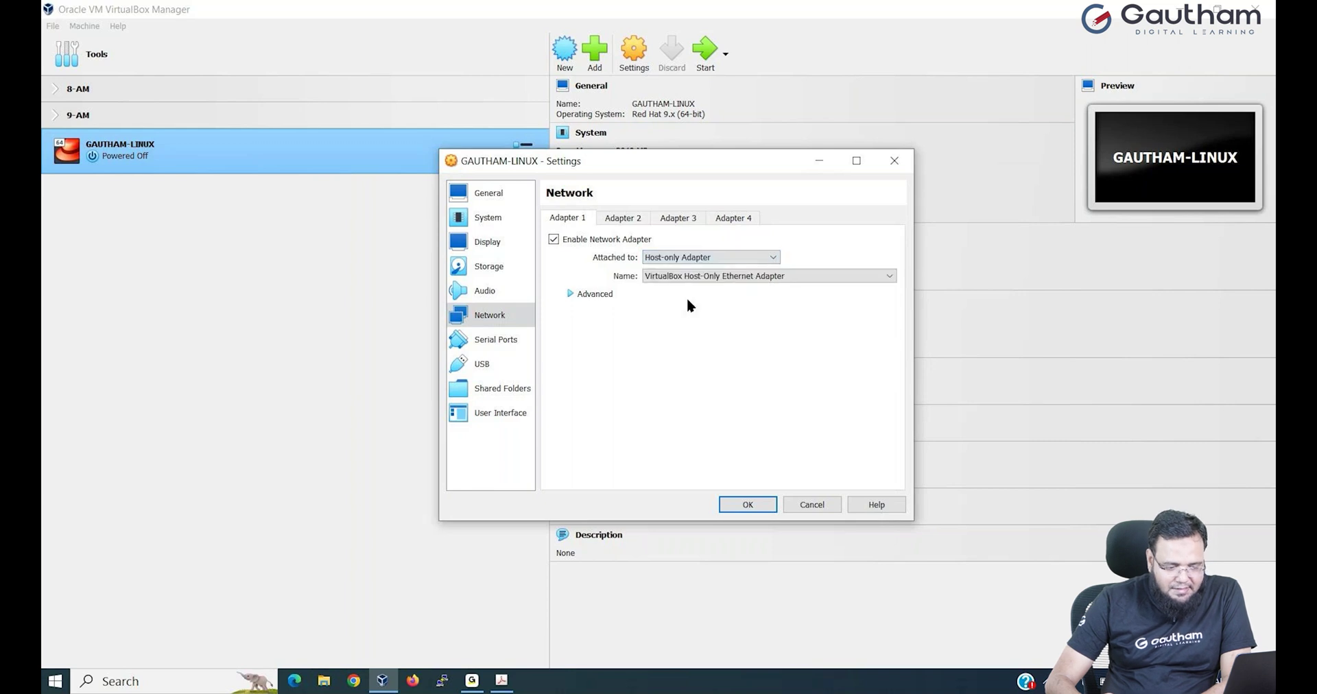
left_click(747, 504)
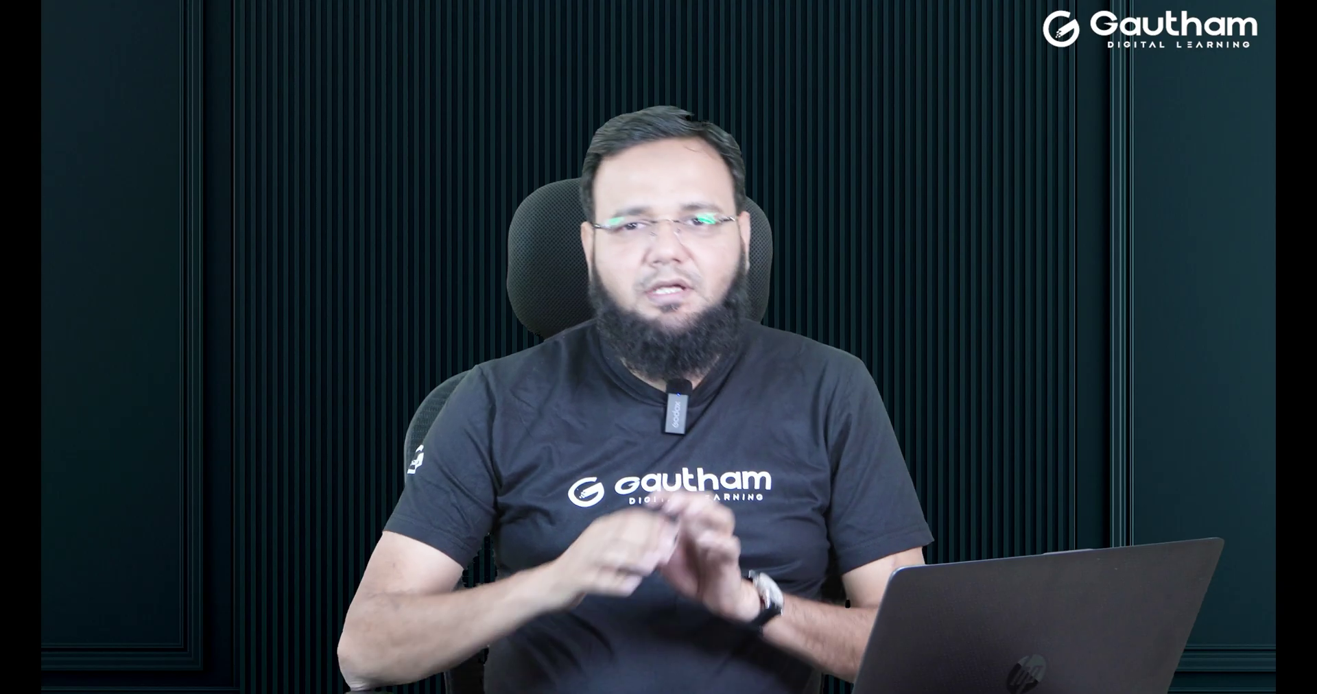